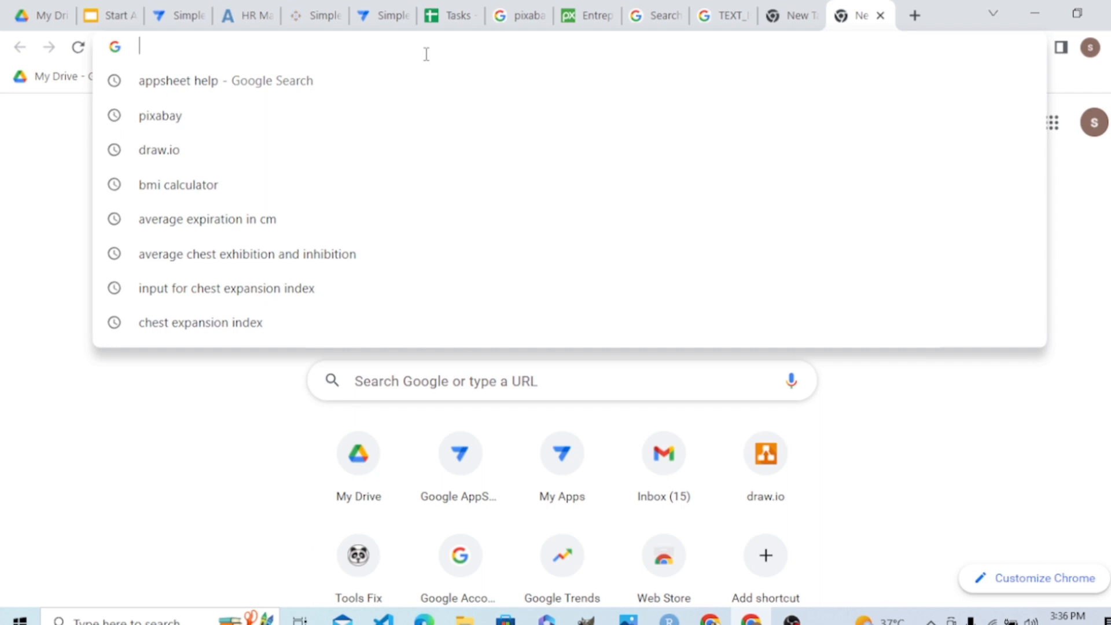
Open the draw.io website in the new browser tab.
type("draw")
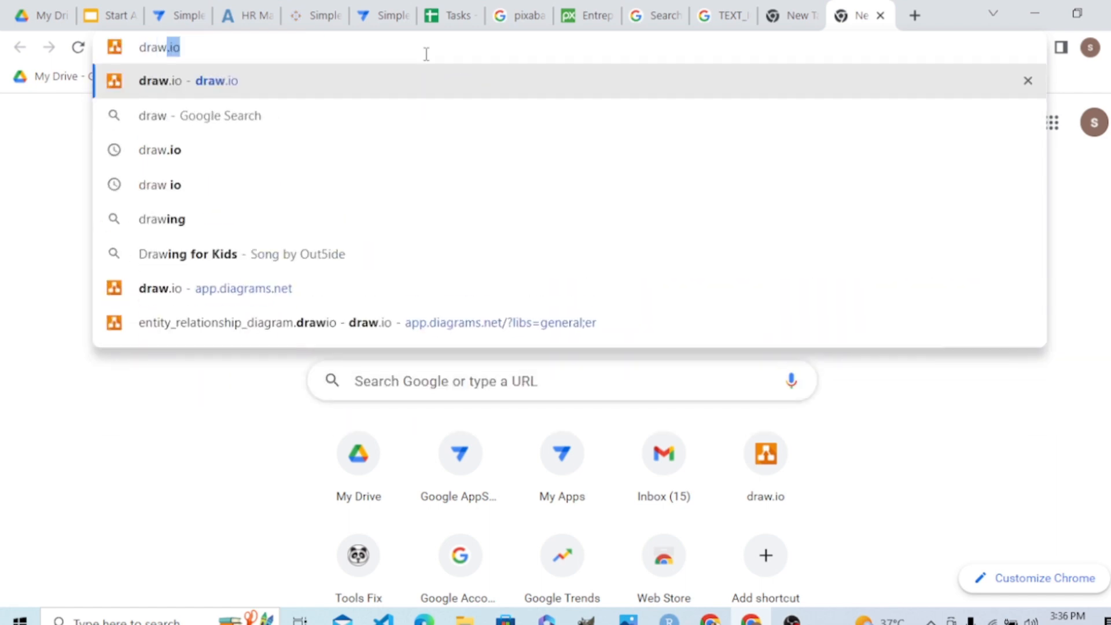
type(".")
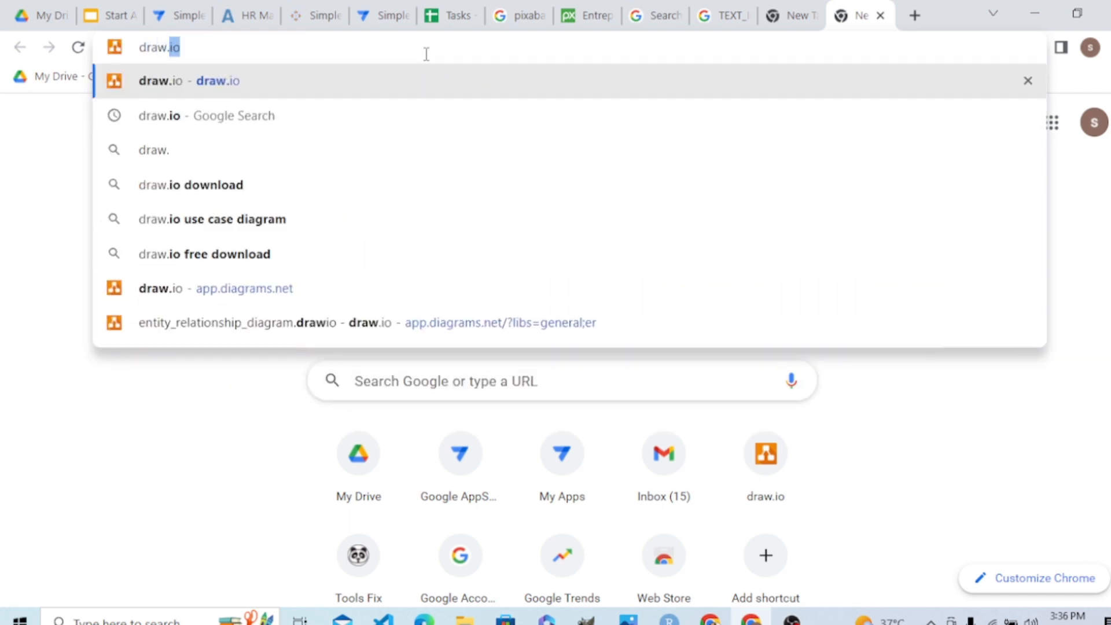
type("io")
key("Return")
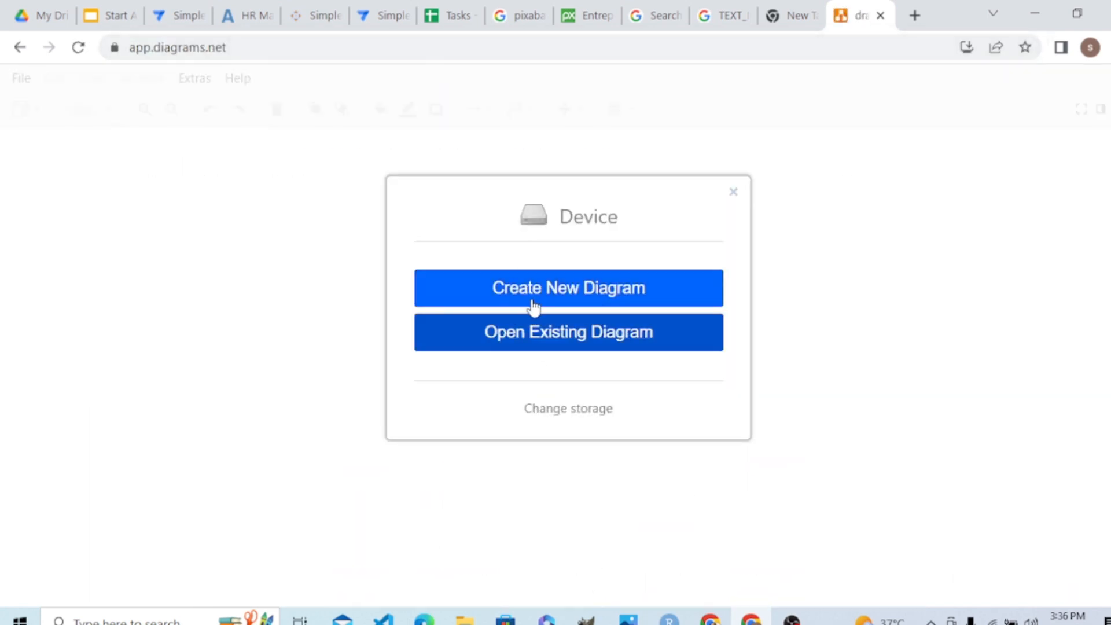
Create a new diagram from the Entity Relationship Diagram template and save it in Documents as task_manager_app.
left_click(538, 305)
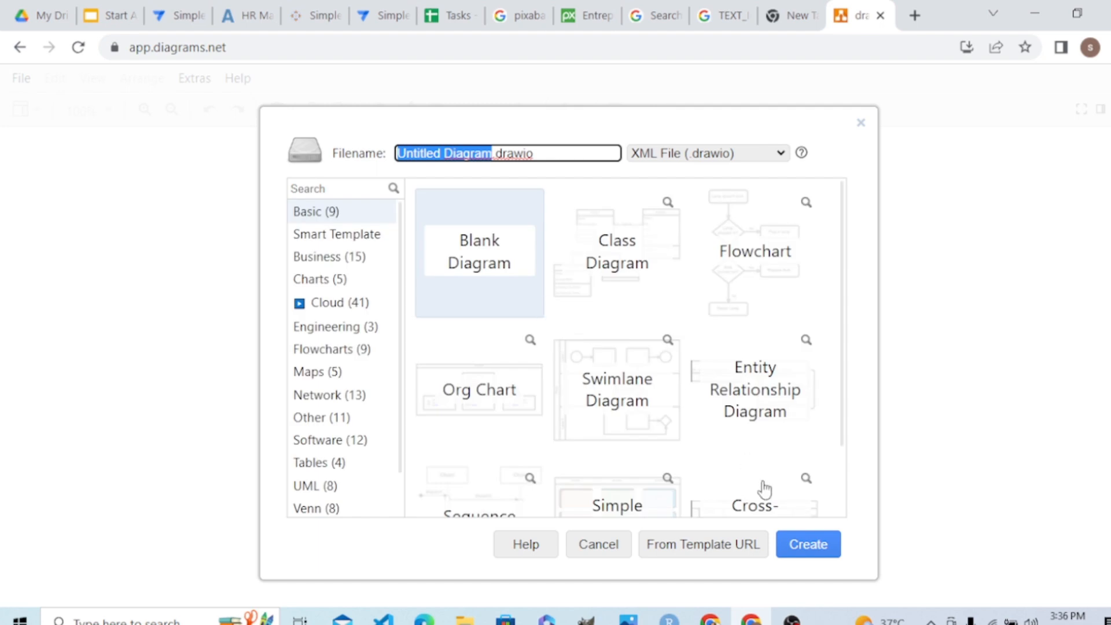
left_click(755, 390)
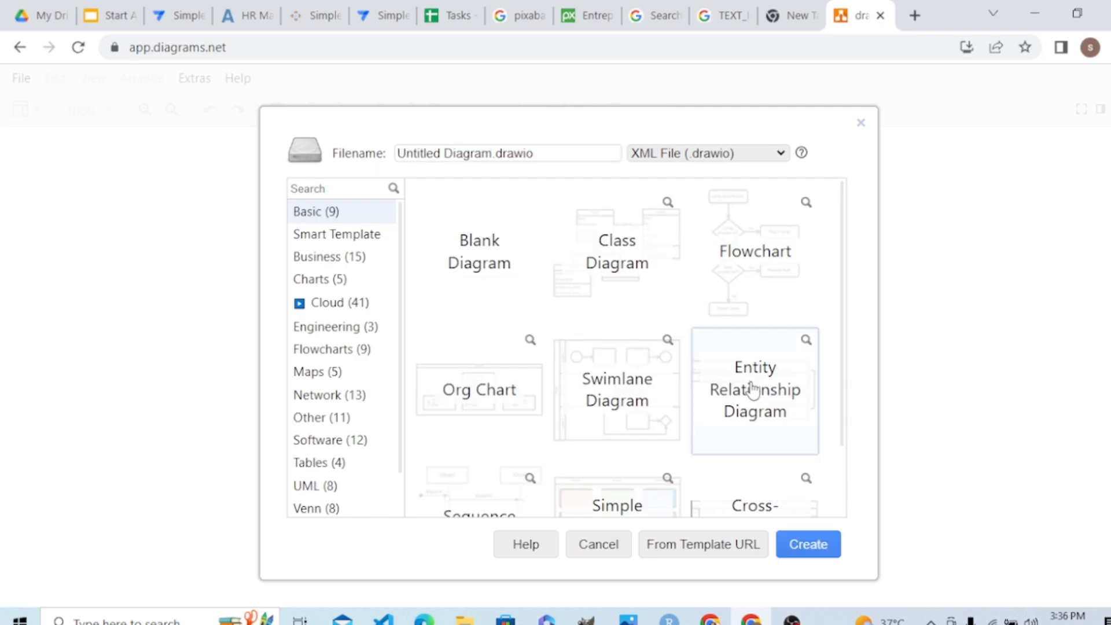
left_click(822, 548)
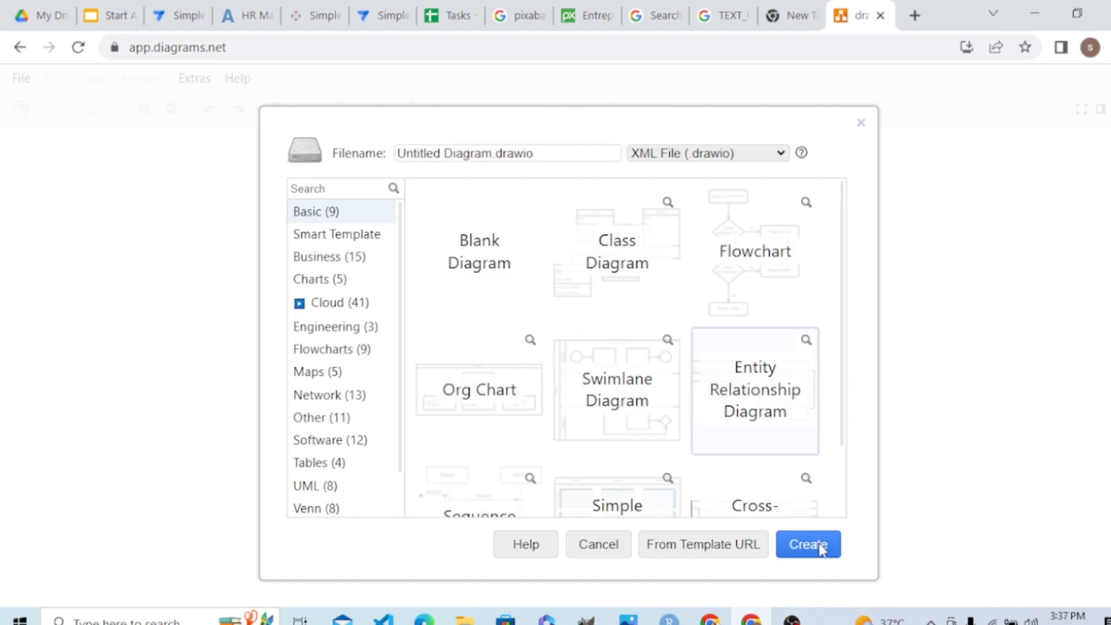
left_click(129, 315)
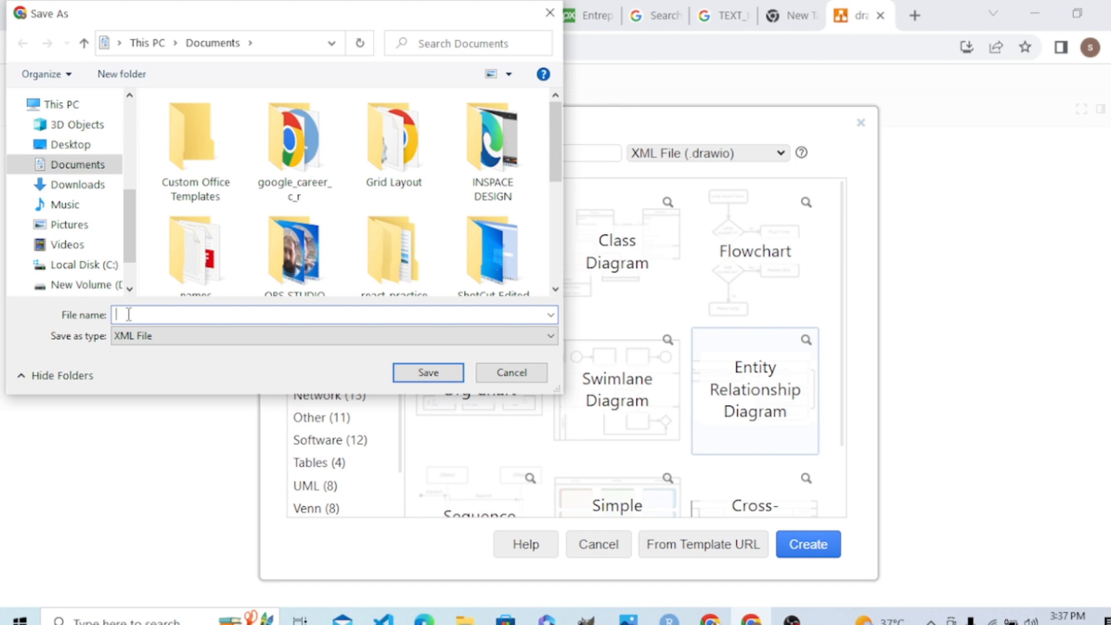
type("task")
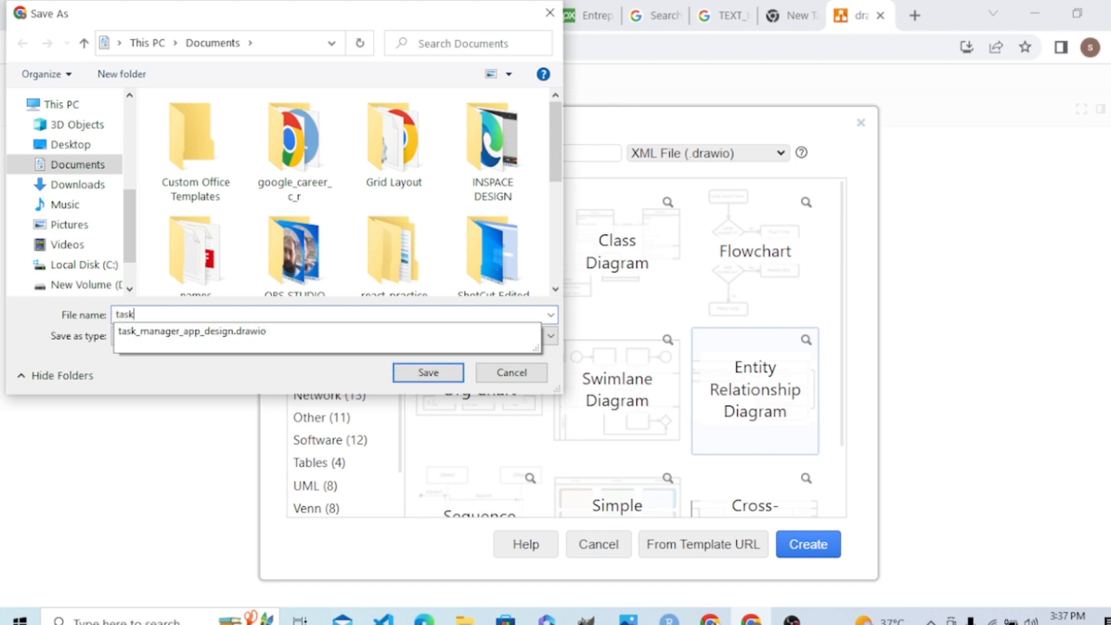
type("_manager_app")
left_click(418, 377)
left_click(809, 544)
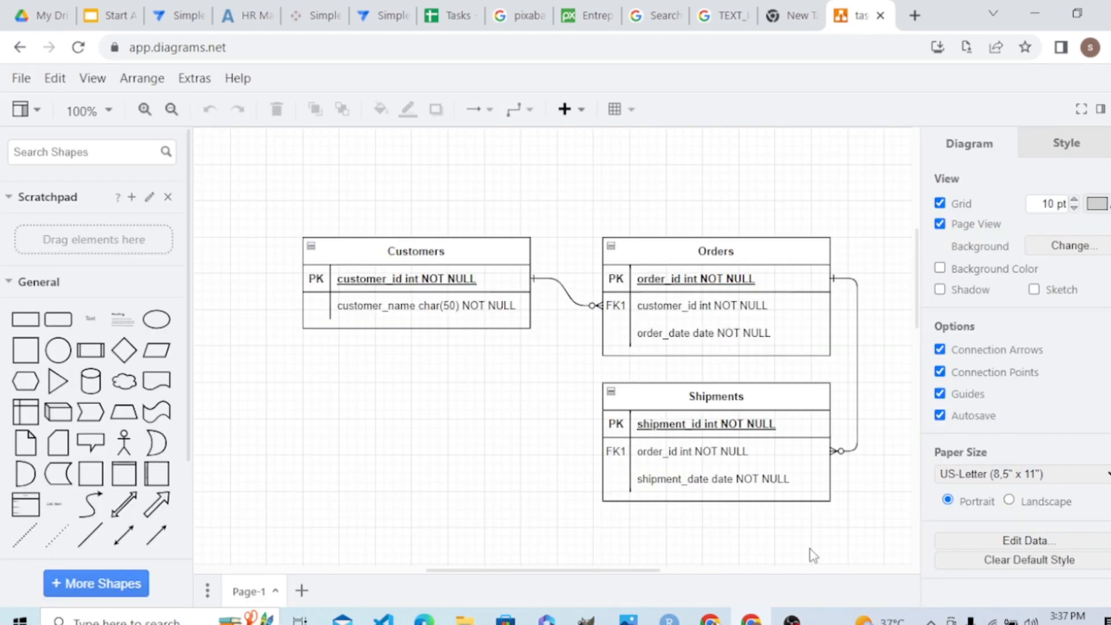
Delete the template's Customers, Orders and Shipments tables from the canvas.
left_click(446, 280)
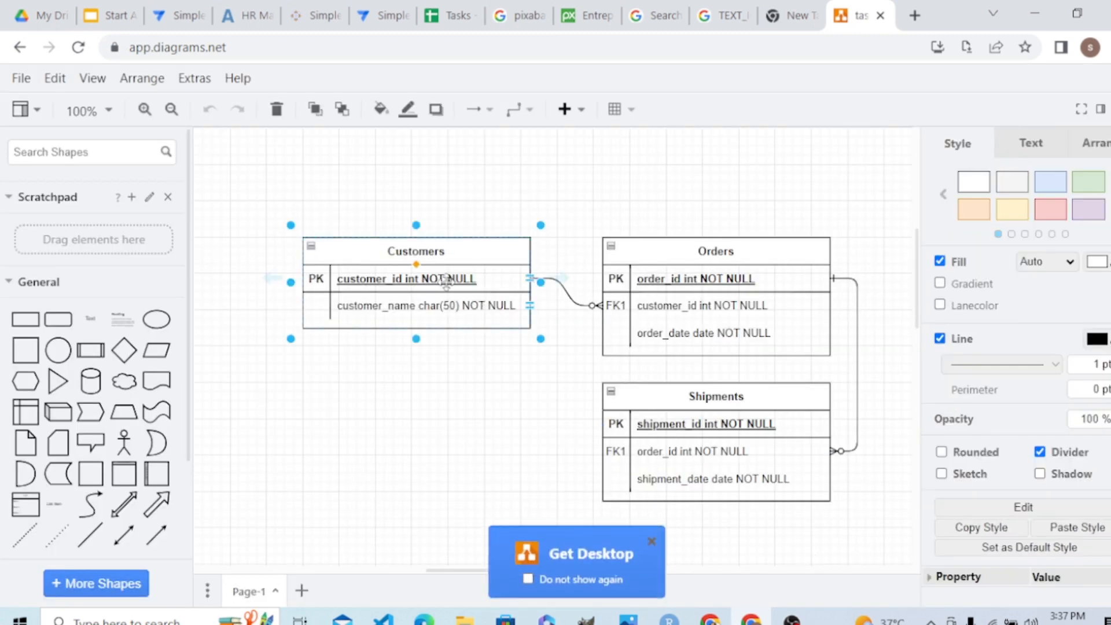
key("Delete")
left_click(625, 300)
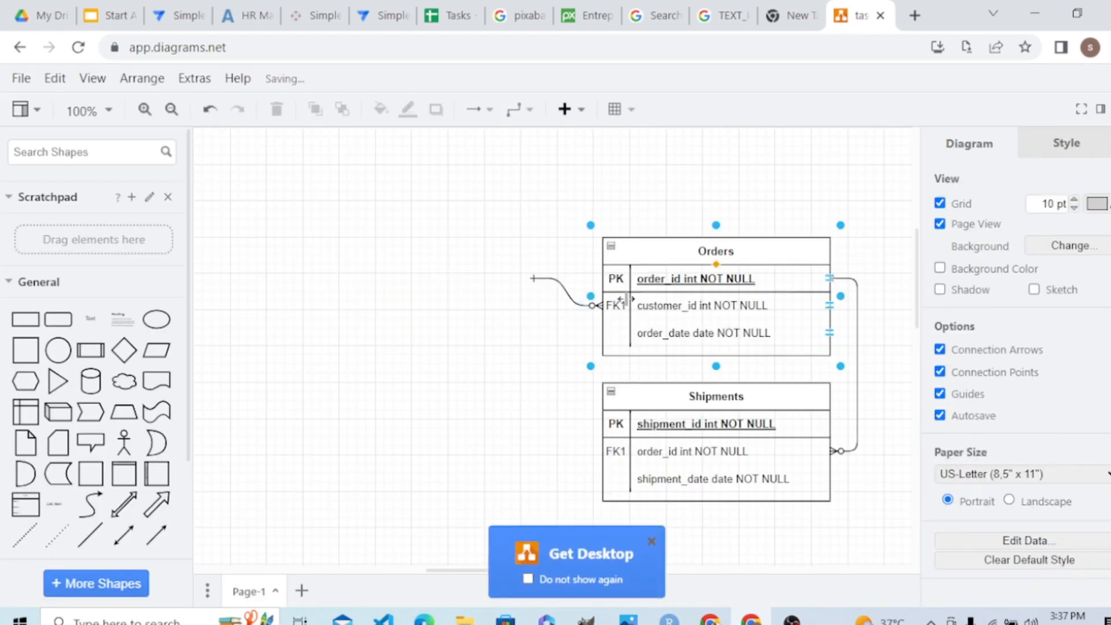
key("Delete")
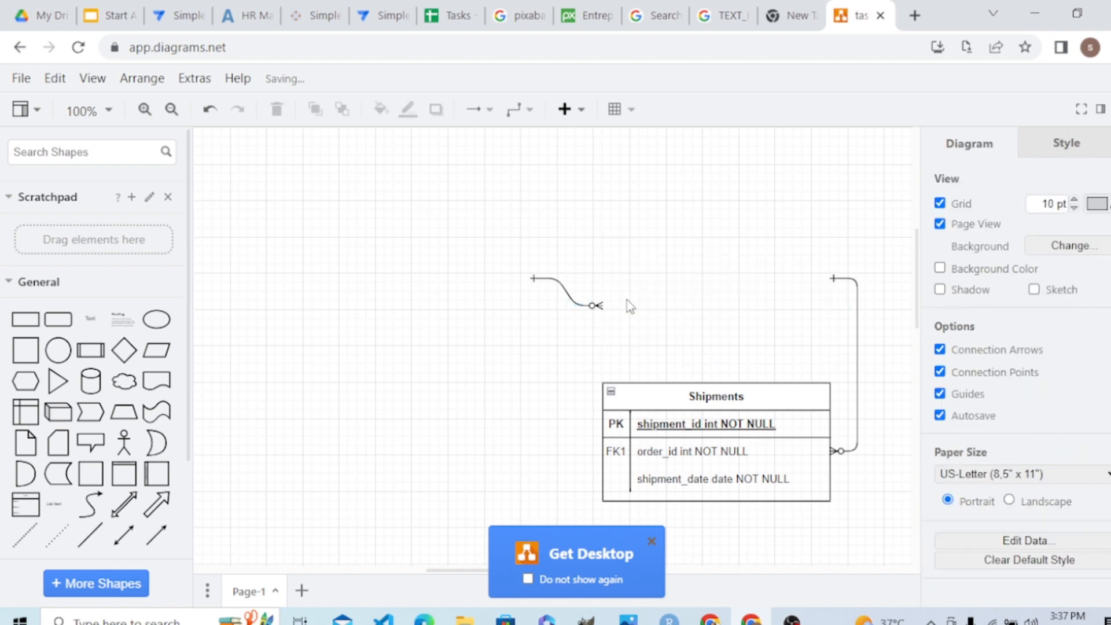
left_click(698, 439)
key("Delete")
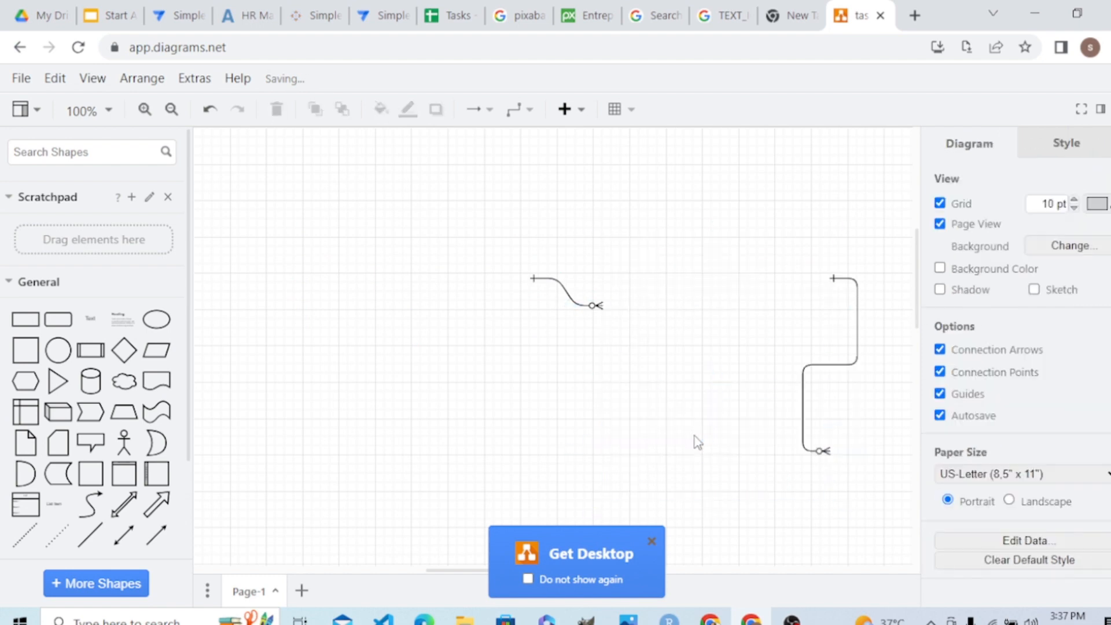
left_click(825, 367)
double_click(824, 367)
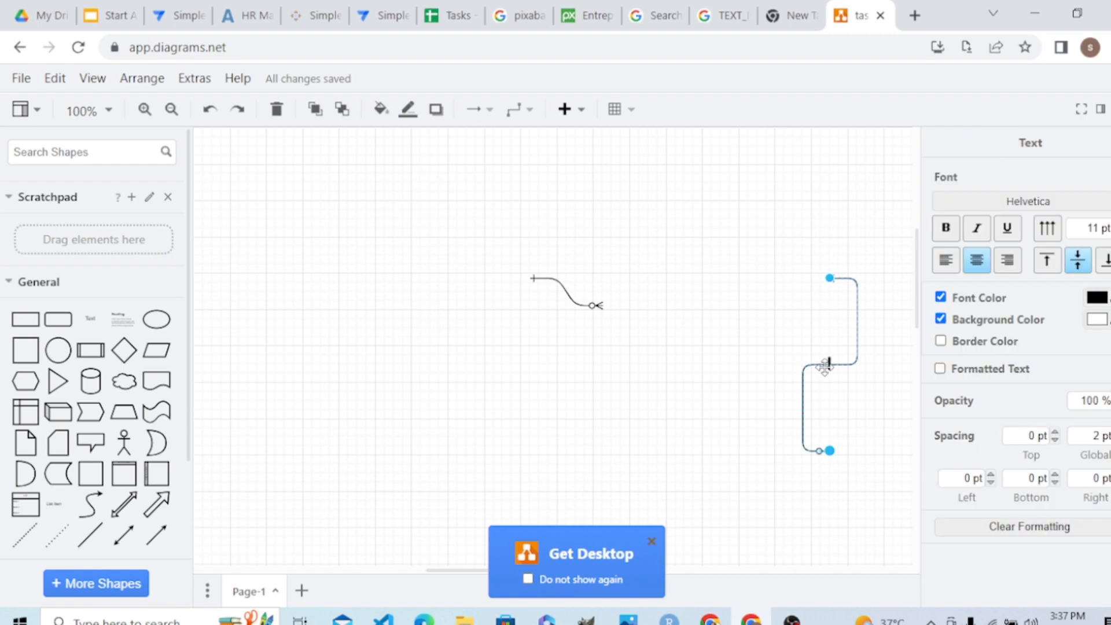
left_click(857, 348)
double_click(857, 347)
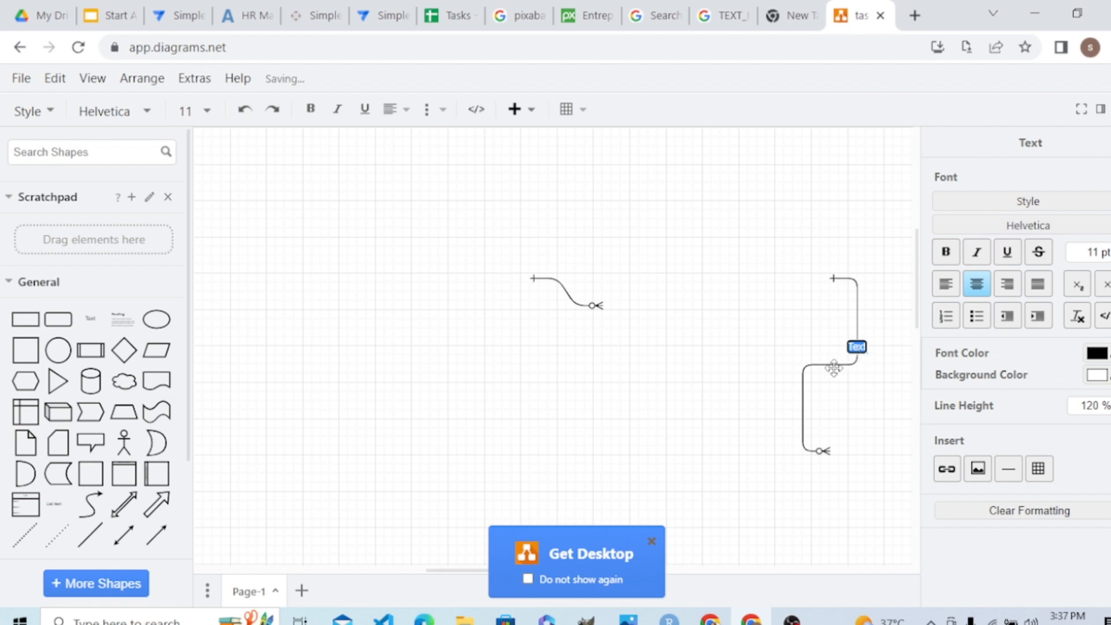
left_click(834, 368)
double_click(834, 368)
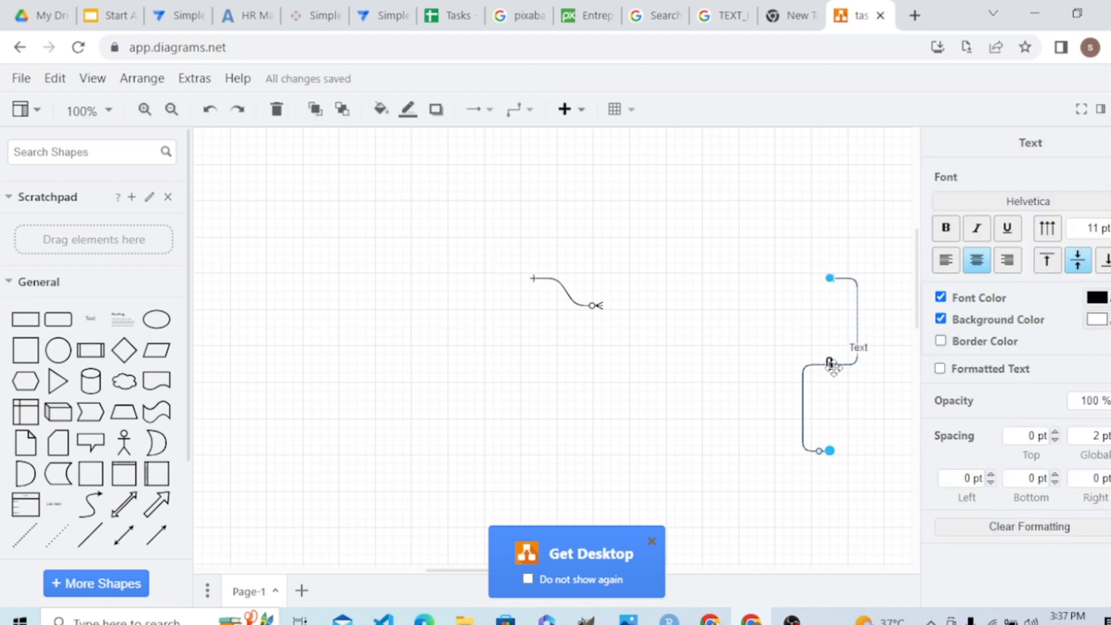
Delete the two leftover connector lines so the canvas is empty.
left_click(850, 280)
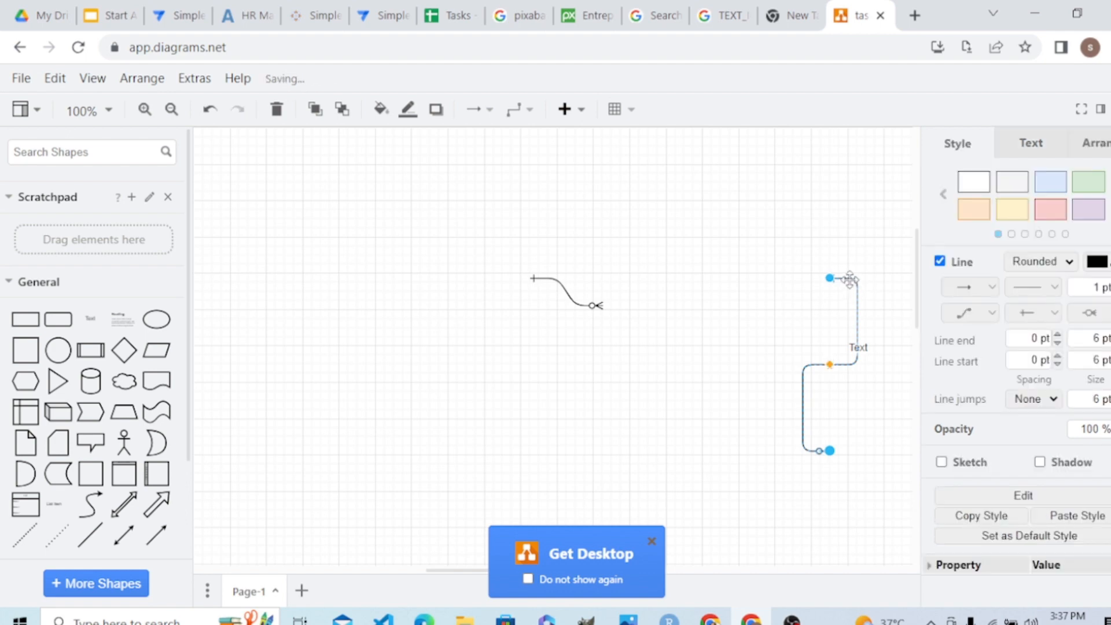
key("Delete")
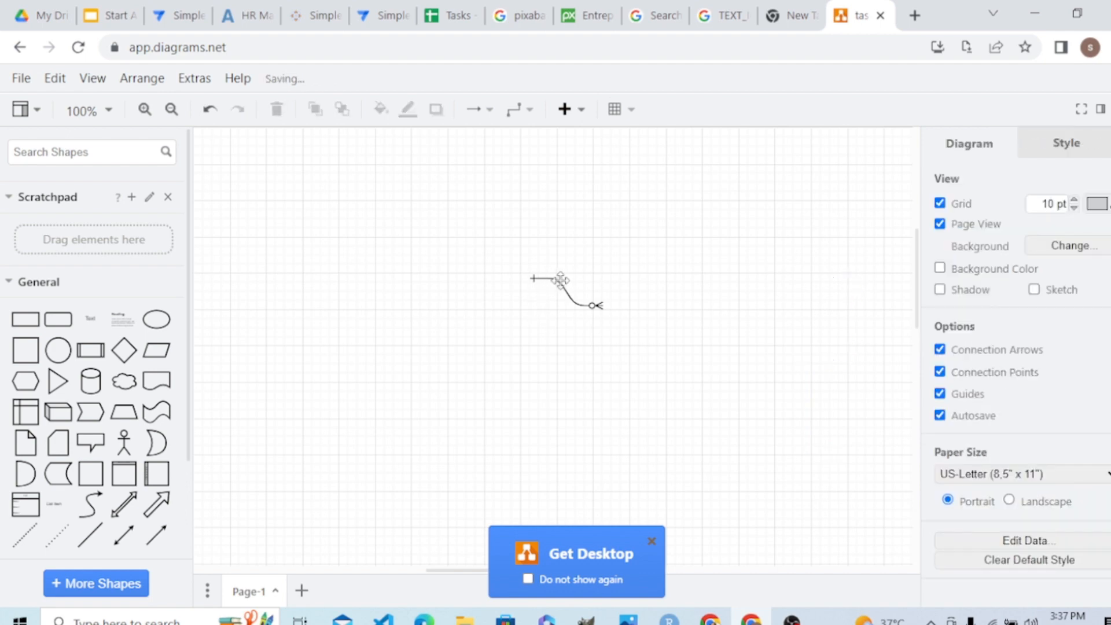
left_click(561, 286)
key("Delete")
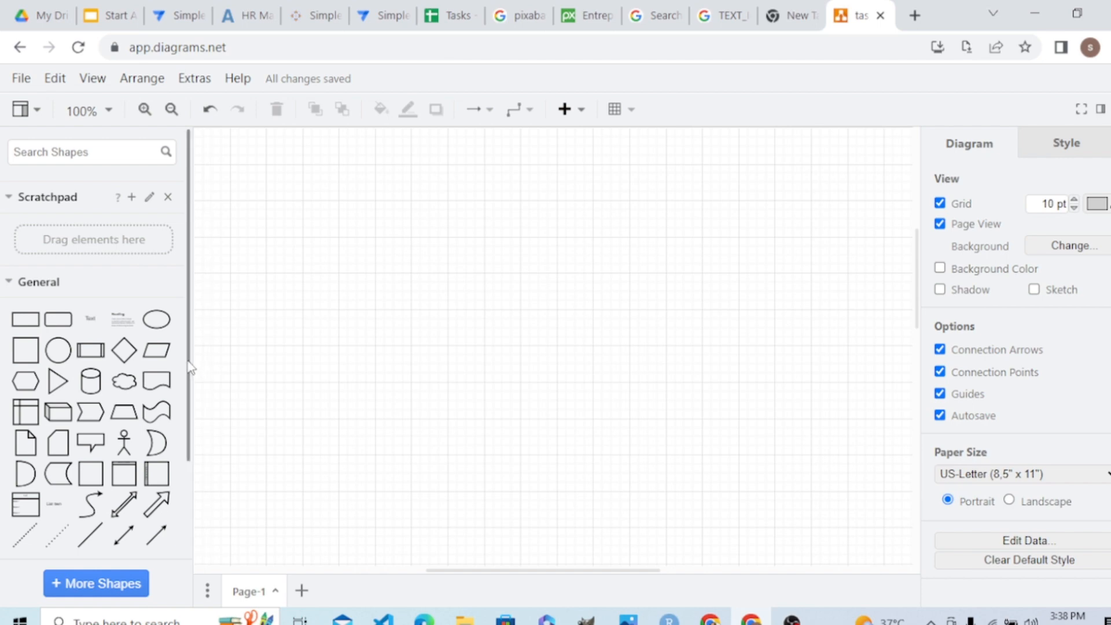
Insert the Table 1 shape from the Entity Relation library, with a primary key and three rows.
left_click_drag(191, 367, 193, 512)
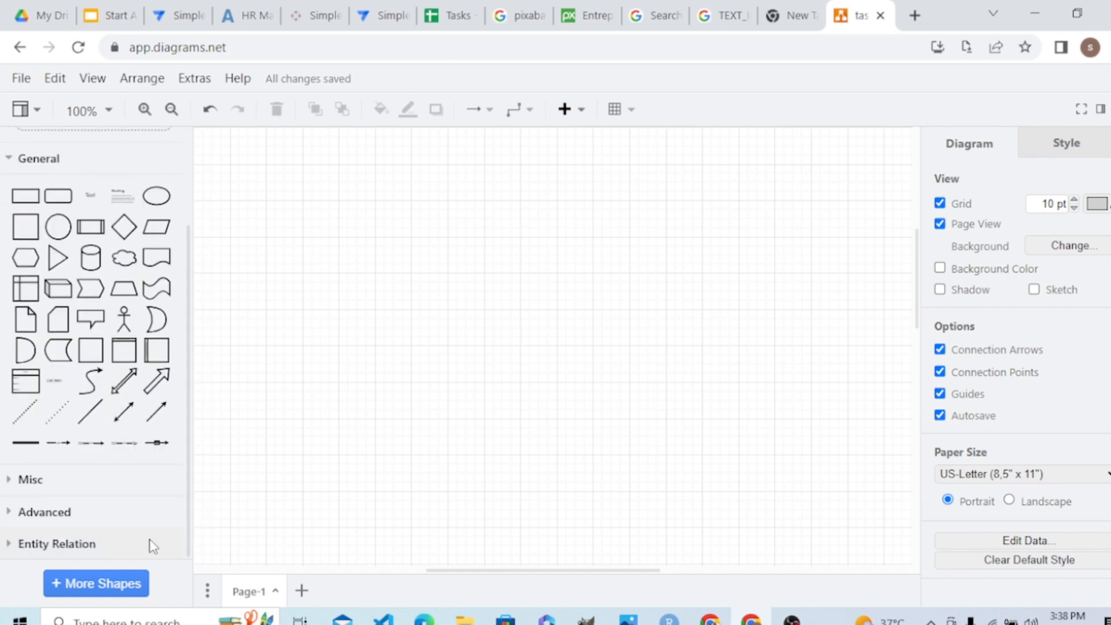
left_click(15, 548)
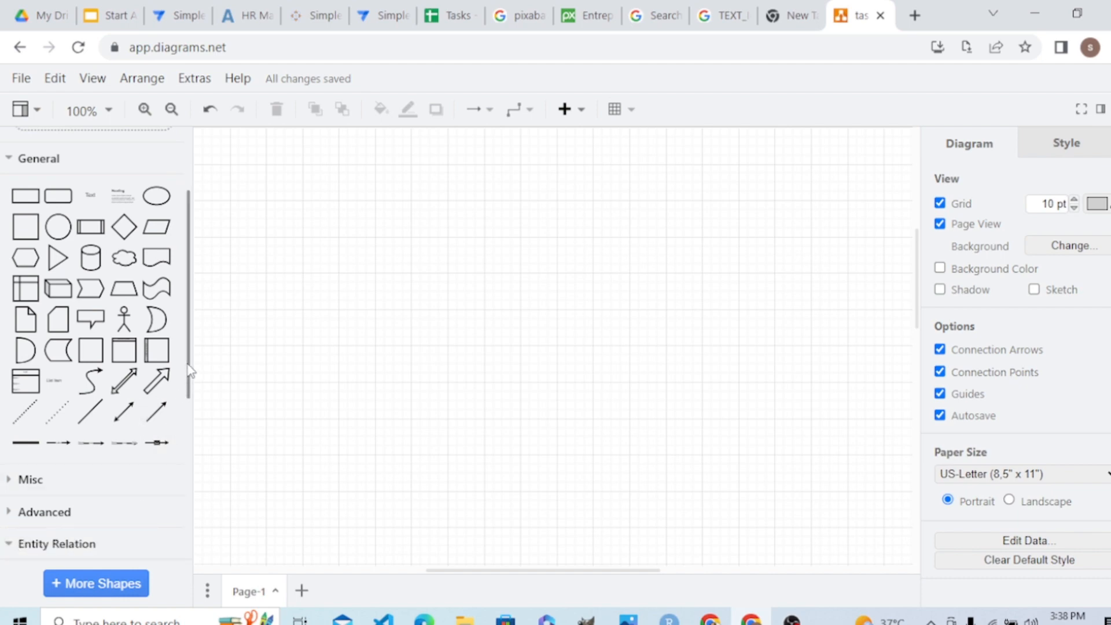
left_click_drag(191, 370, 183, 478)
mouse_move(28, 374)
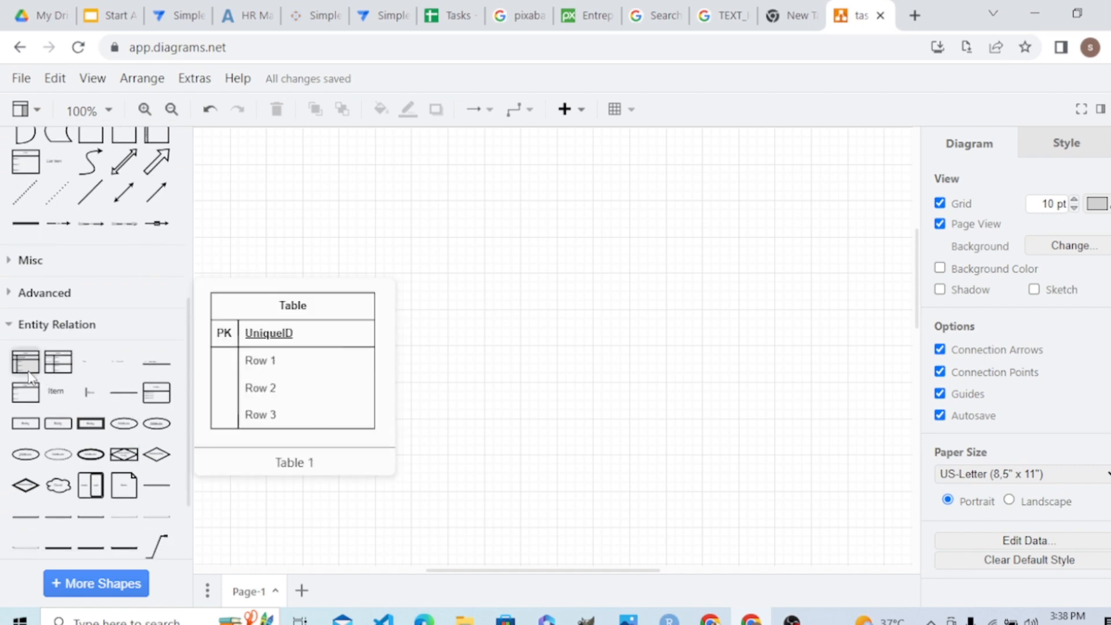
left_click(29, 374)
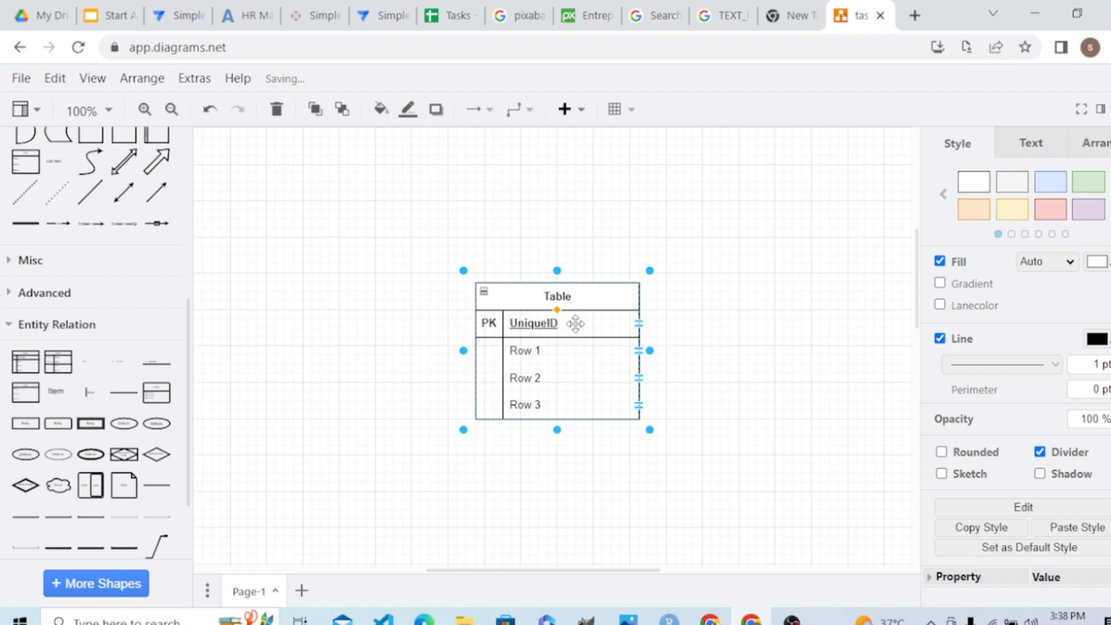
Change the new table's title to "manager".
double_click(570, 297)
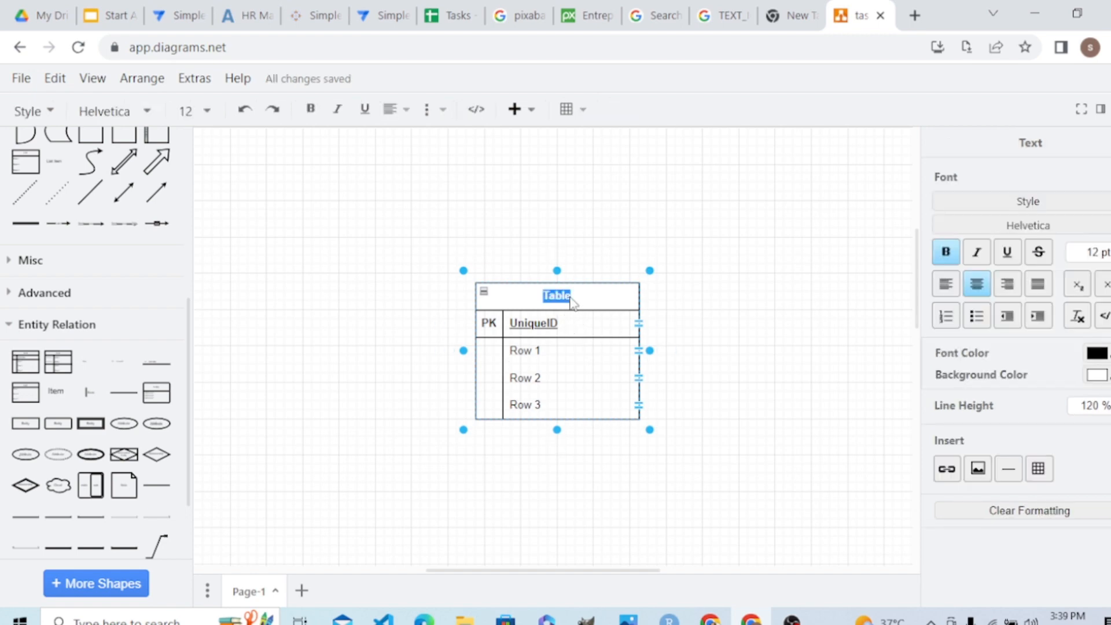
key("BackSpace")
type("manager")
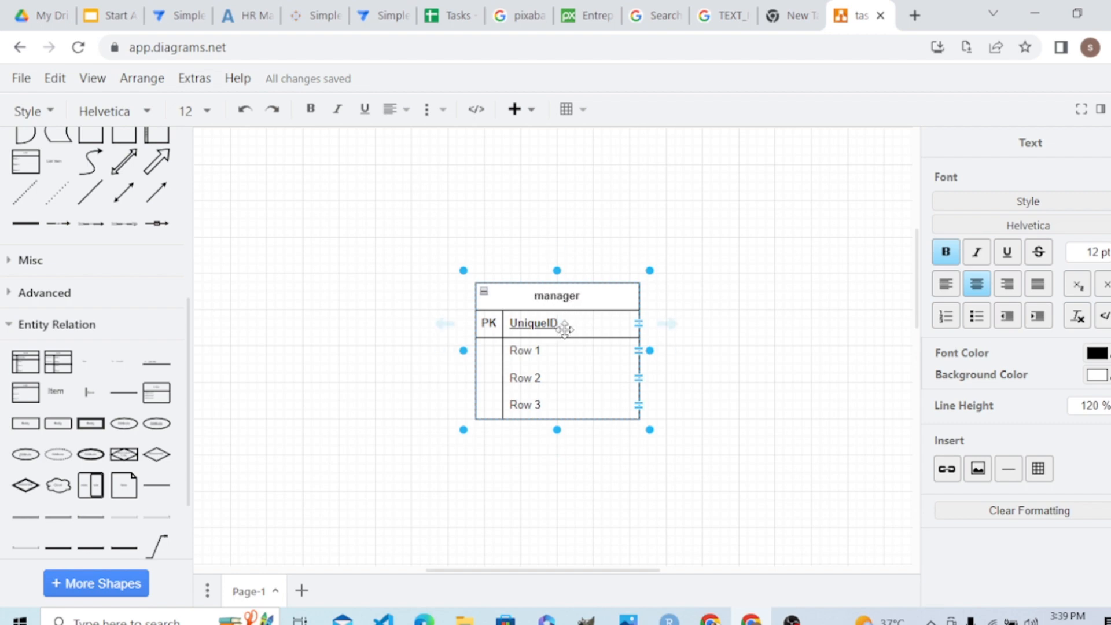
Rename the manager table's primary key field to "manager_id".
left_click(564, 329)
left_click(567, 321)
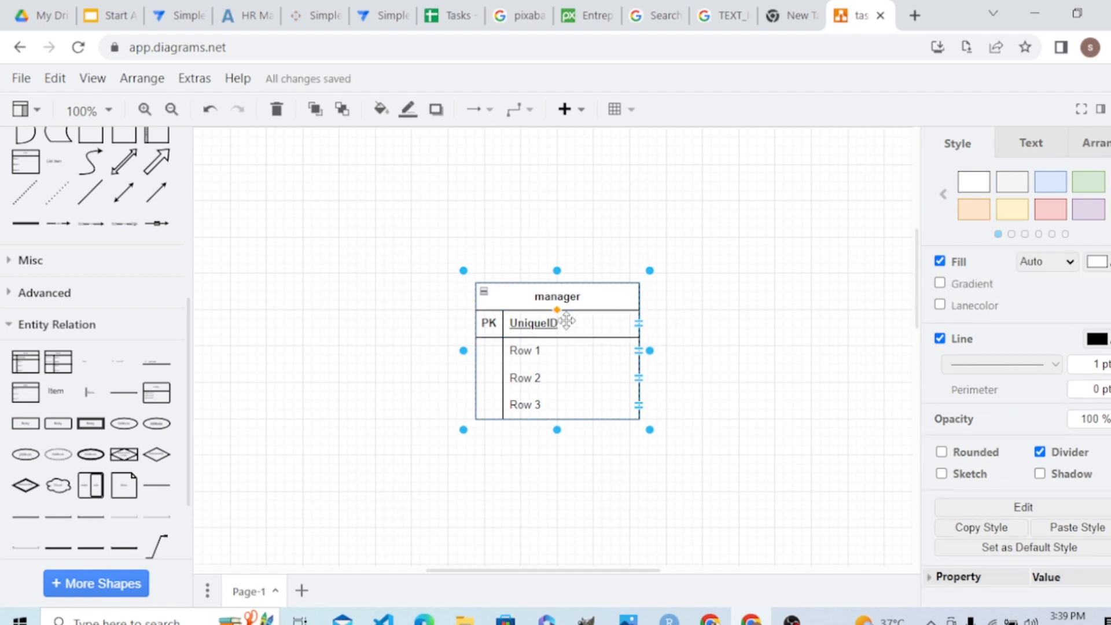
left_click(567, 321)
double_click(566, 322)
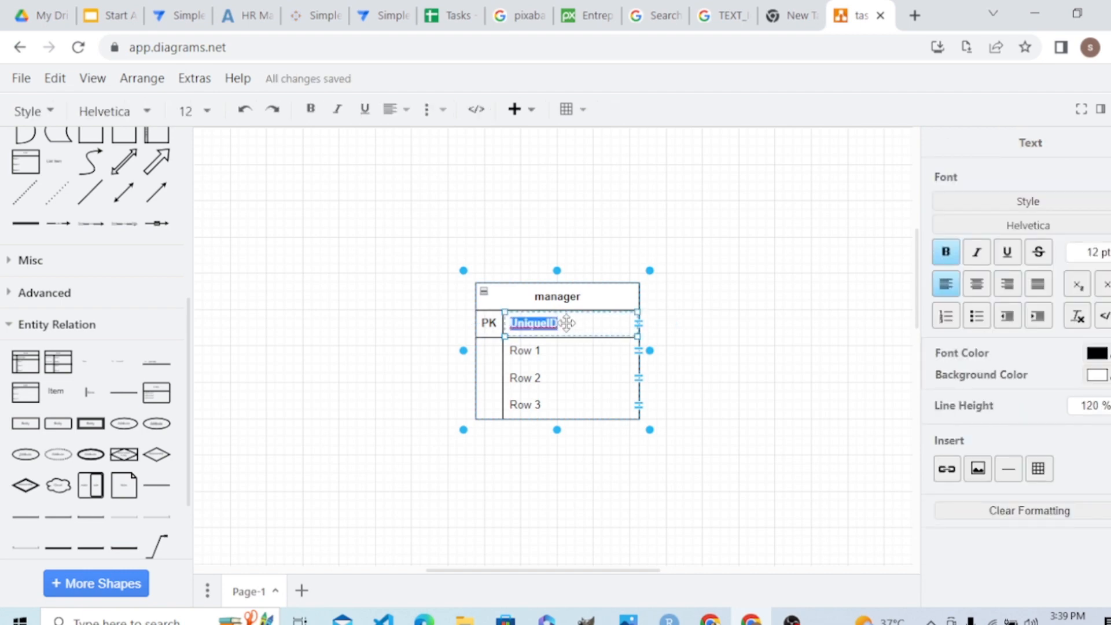
key("BackSpace")
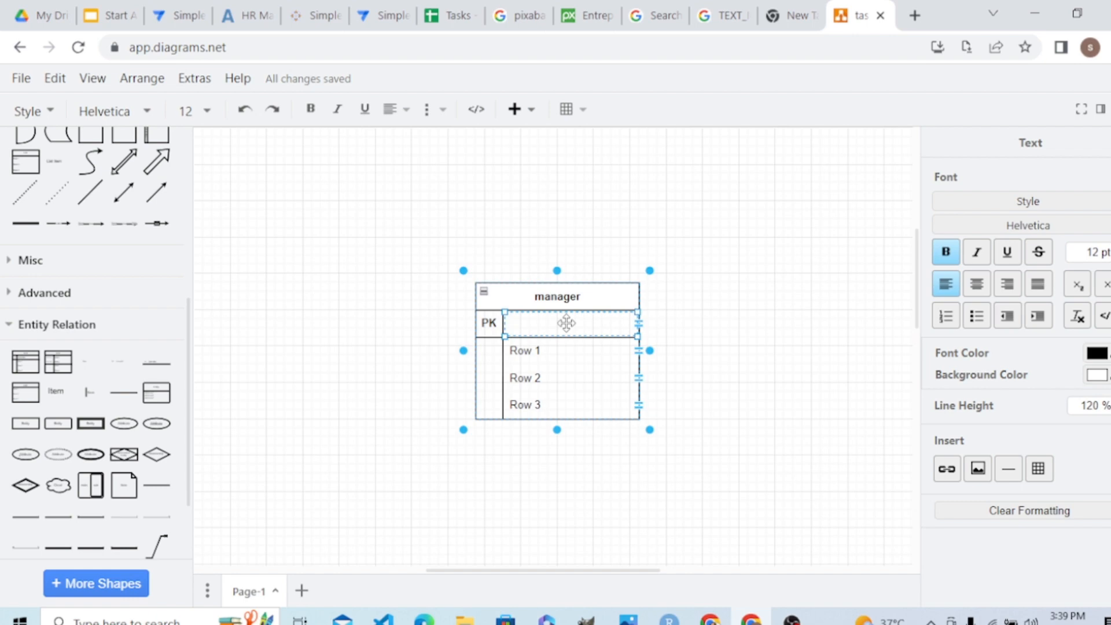
type("u")
key("BackSpace")
type("mian")
key("BackSpace")
key("BackSpace")
key("BackSpace")
type("ma")
key("BackSpace")
key("BackSpace")
type("anager_id")
Rename the manager table's three remaining rows to "name", "image" and "role".
left_click(547, 351)
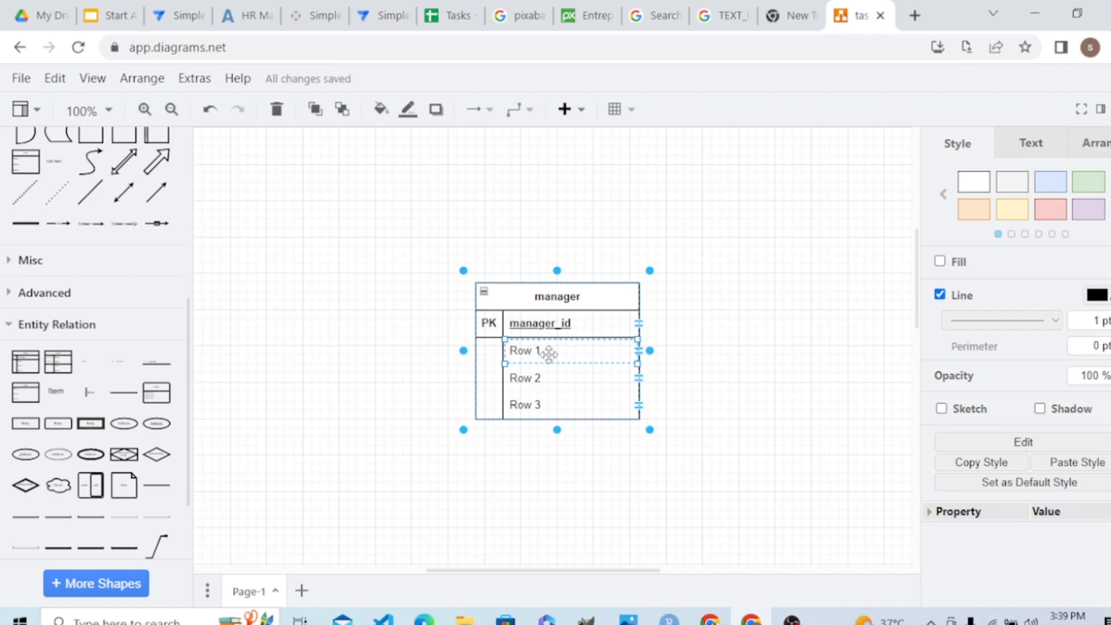
type("name")
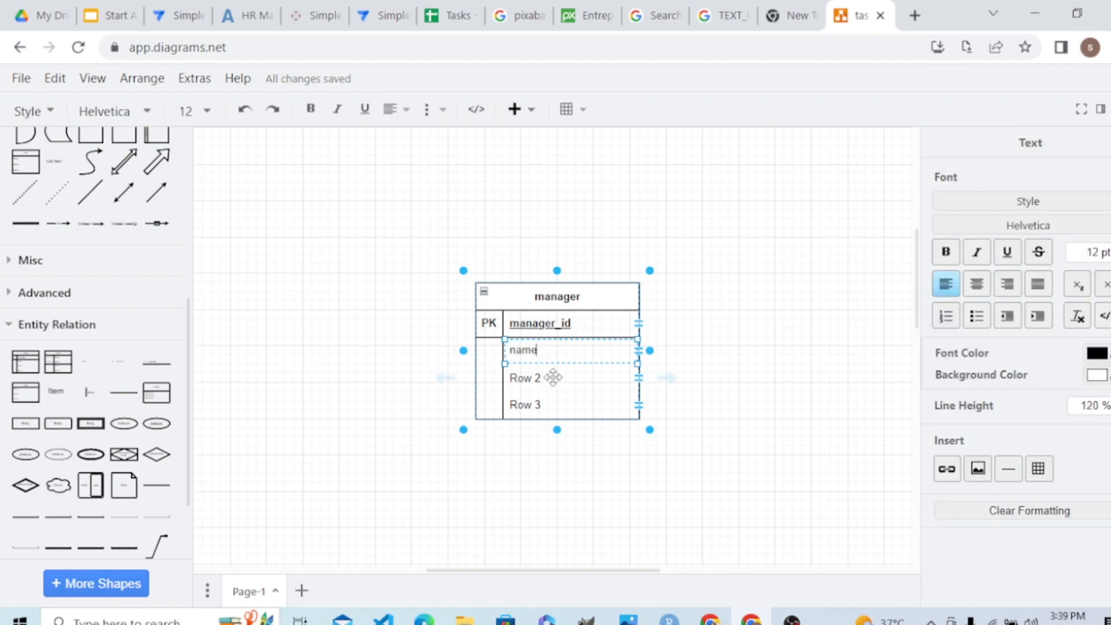
left_click(553, 377)
key("Delete")
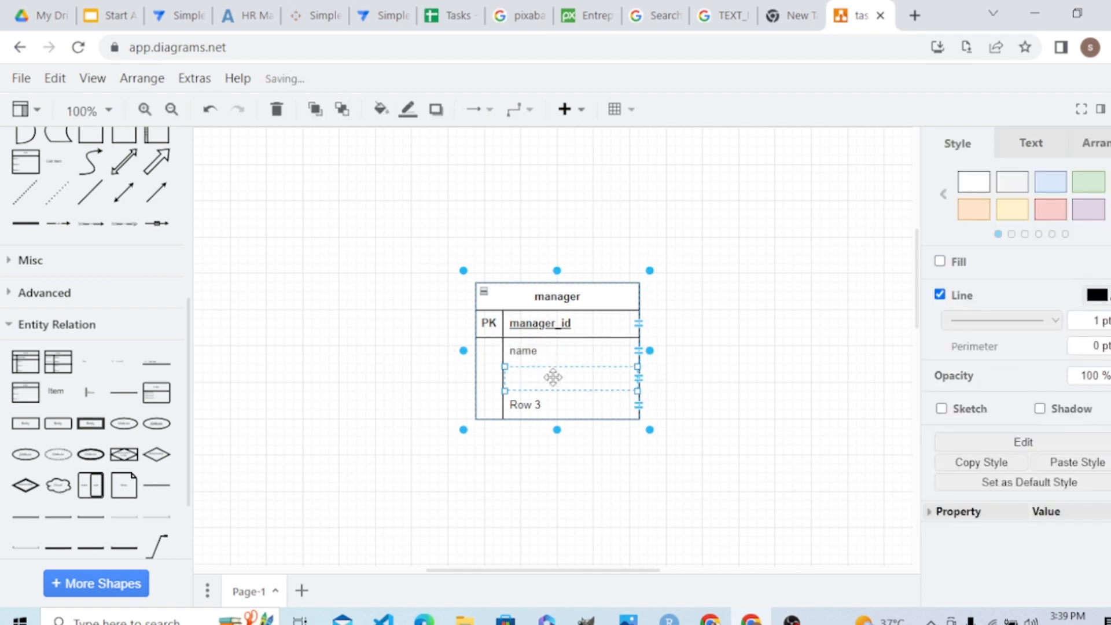
type("image")
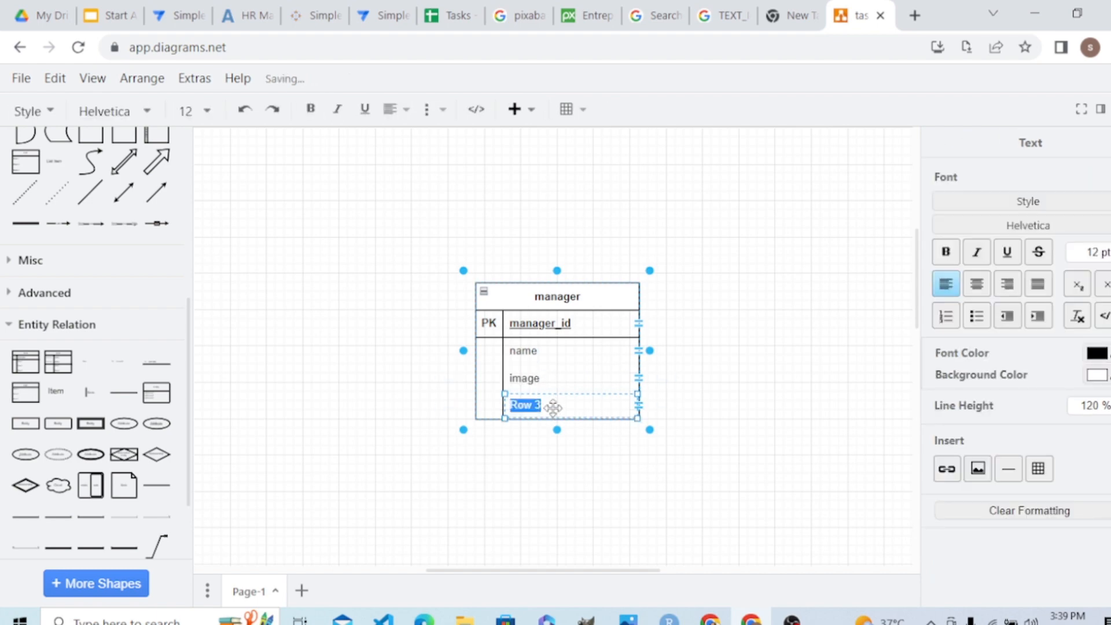
key("BackSpace")
type("role")
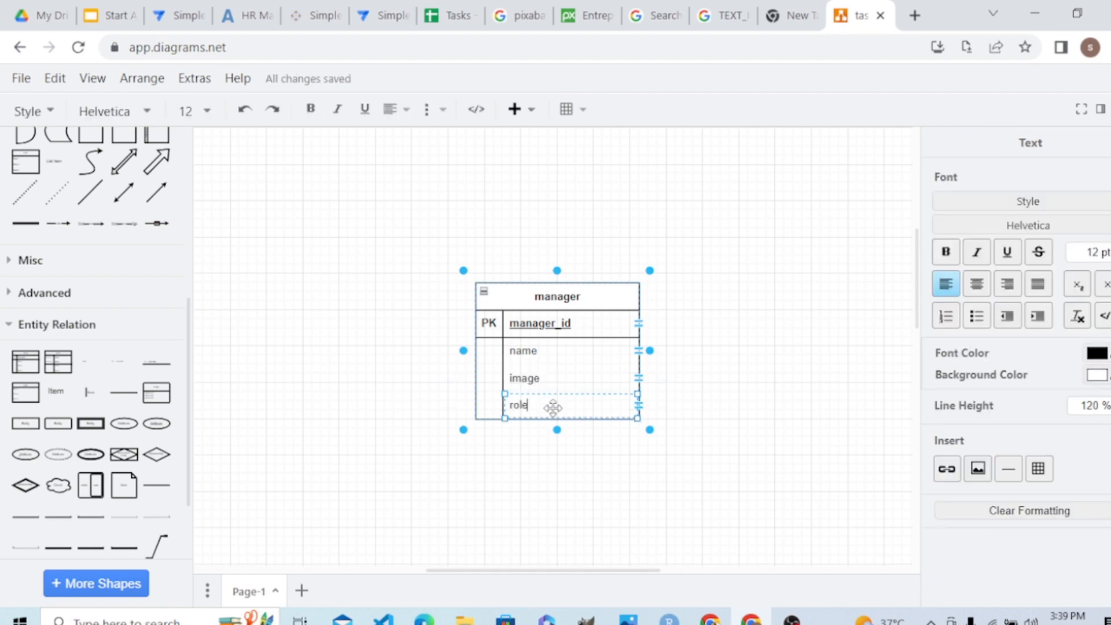
key("Escape")
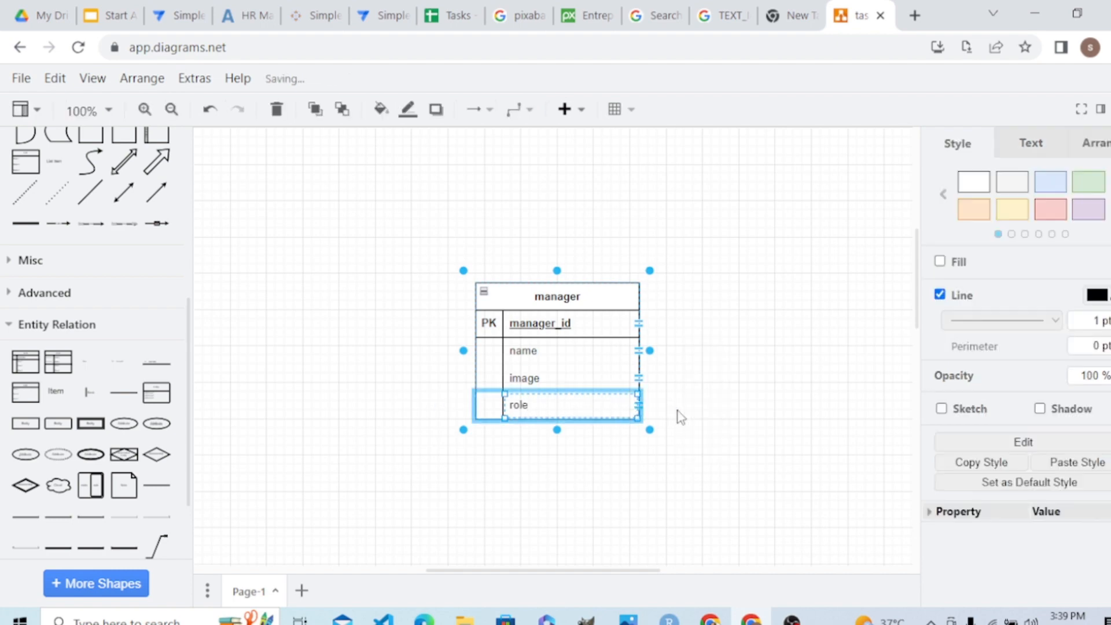
Add a row named "email" below the role row in the manager table.
key("ctrl+d")
double_click(563, 435)
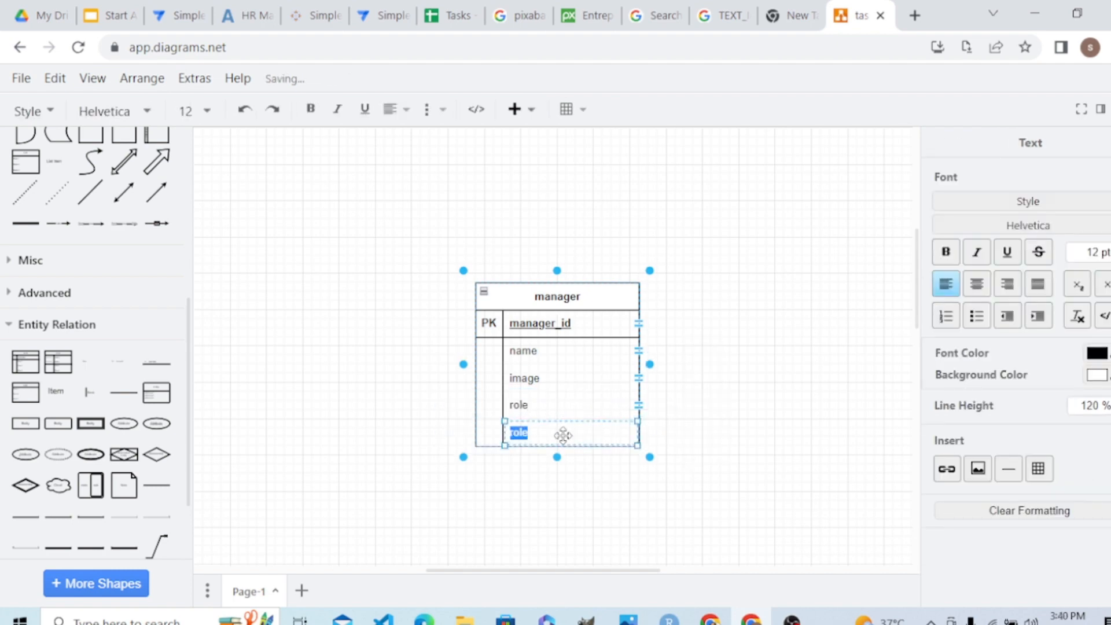
key("BackSpace")
type("email")
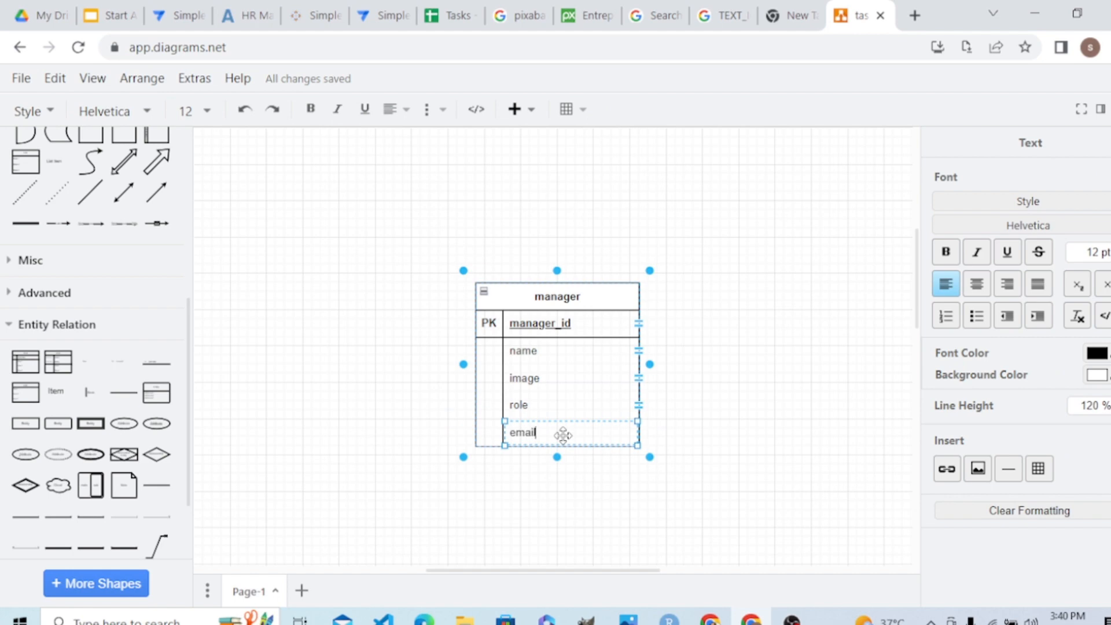
left_click(669, 437)
Add a row named "phone" below the email row in the manager table.
left_click(608, 429)
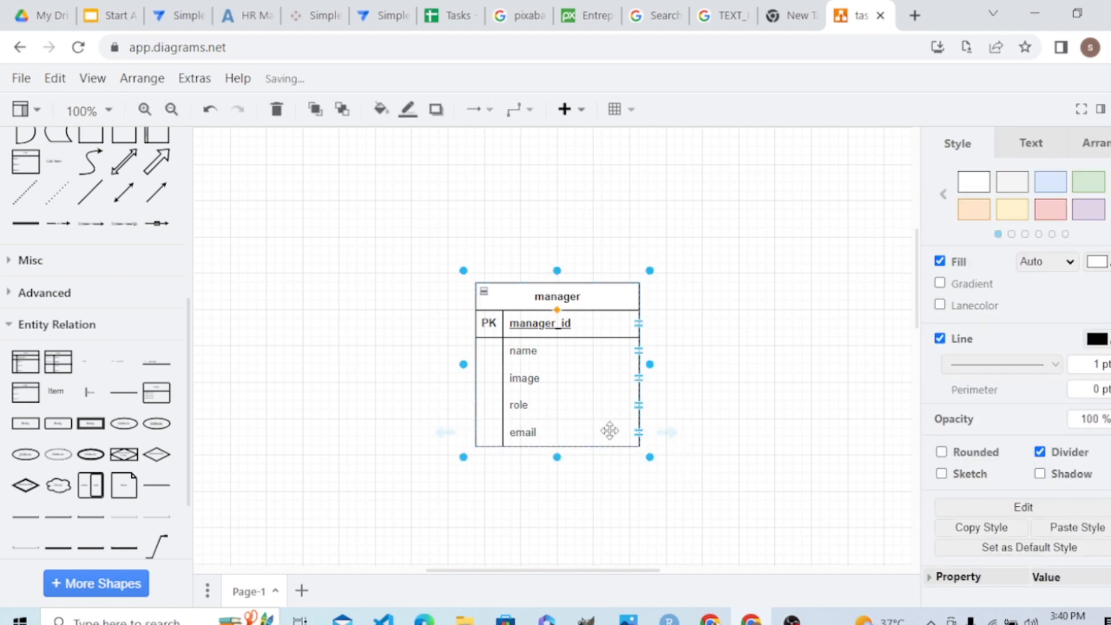
left_click(671, 433)
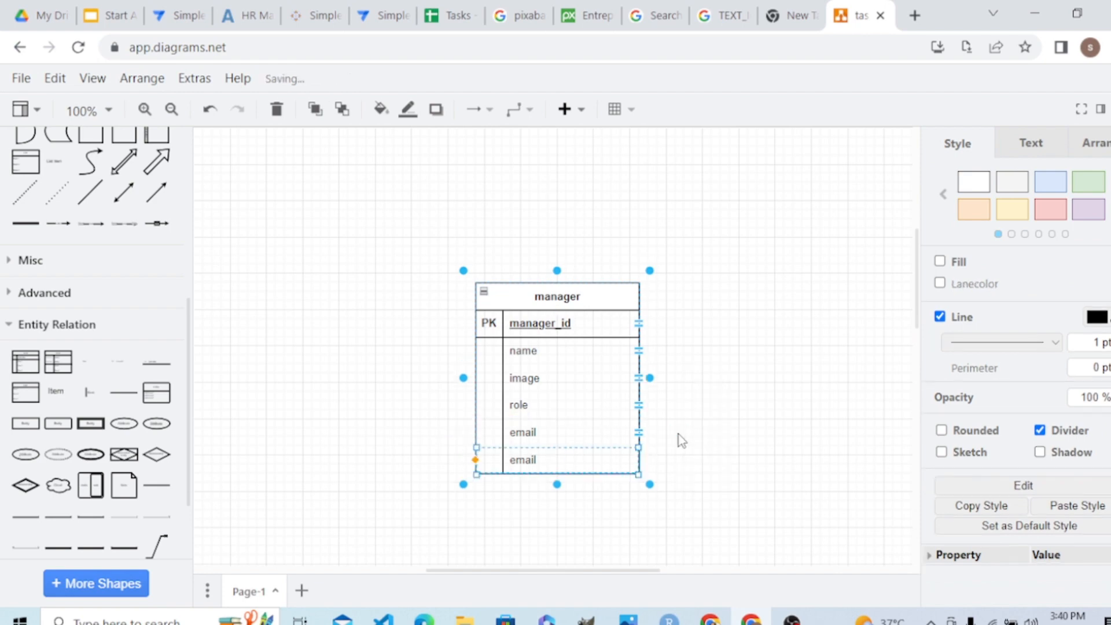
key("F2")
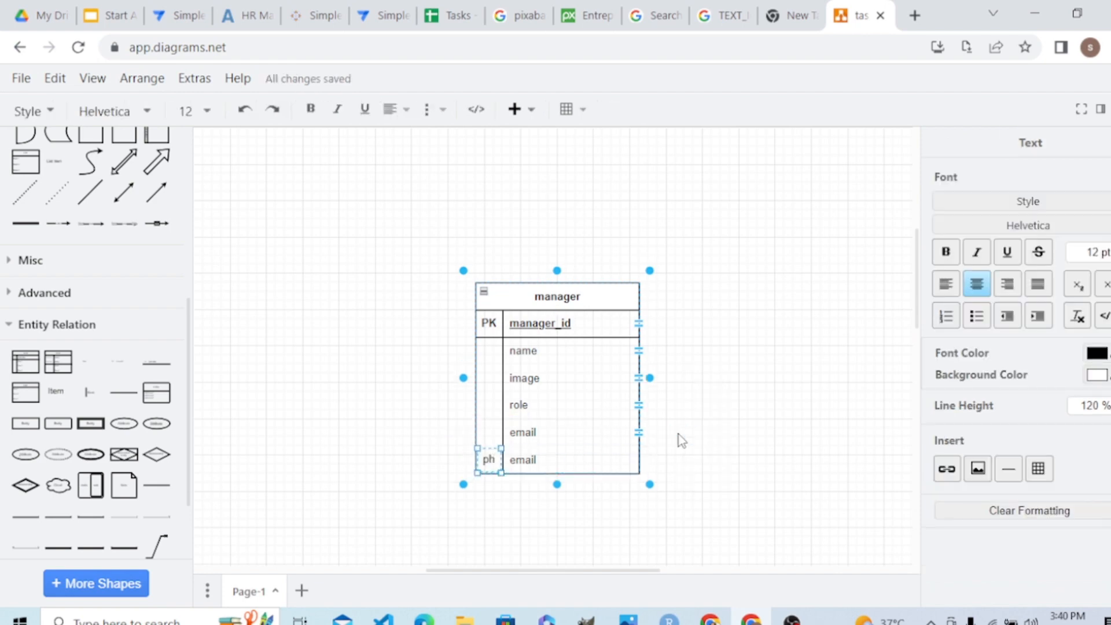
left_click(566, 461)
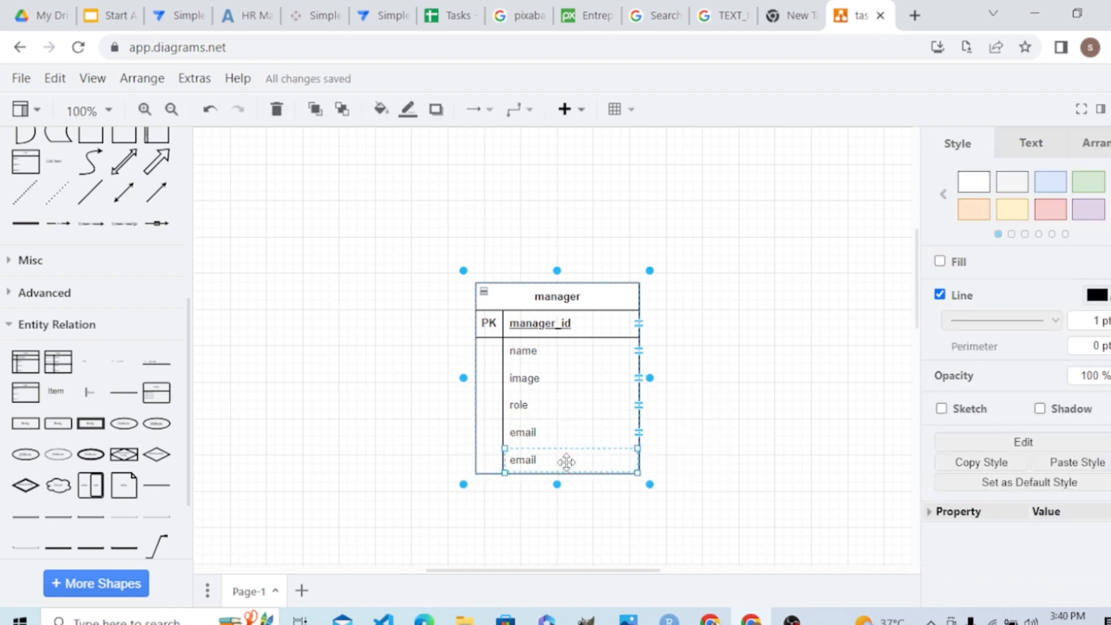
key("Delete")
type("p")
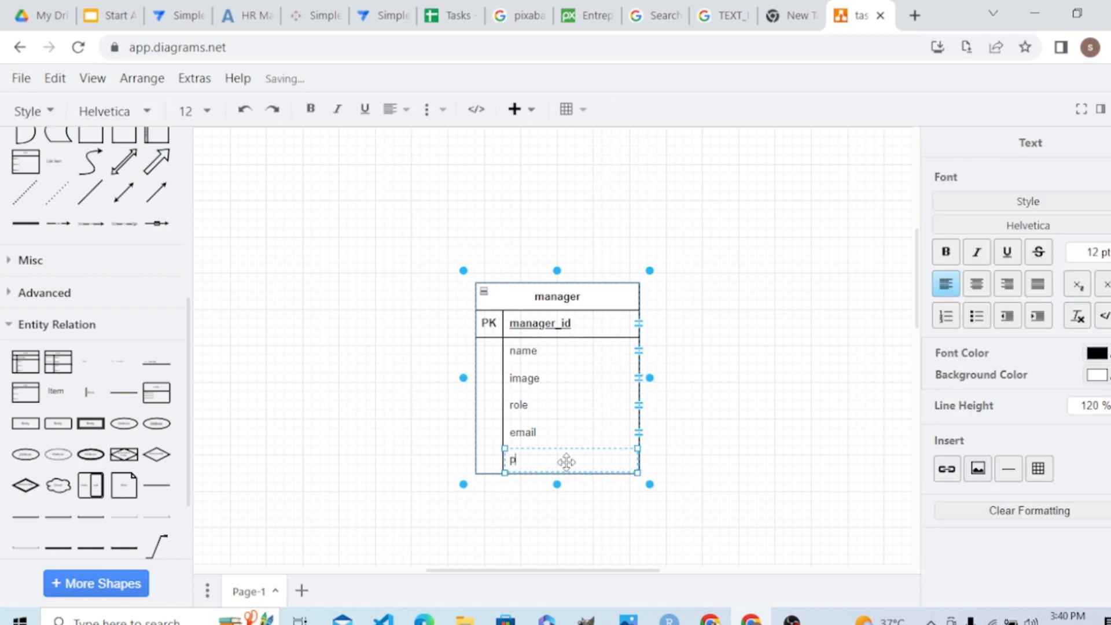
type("hone")
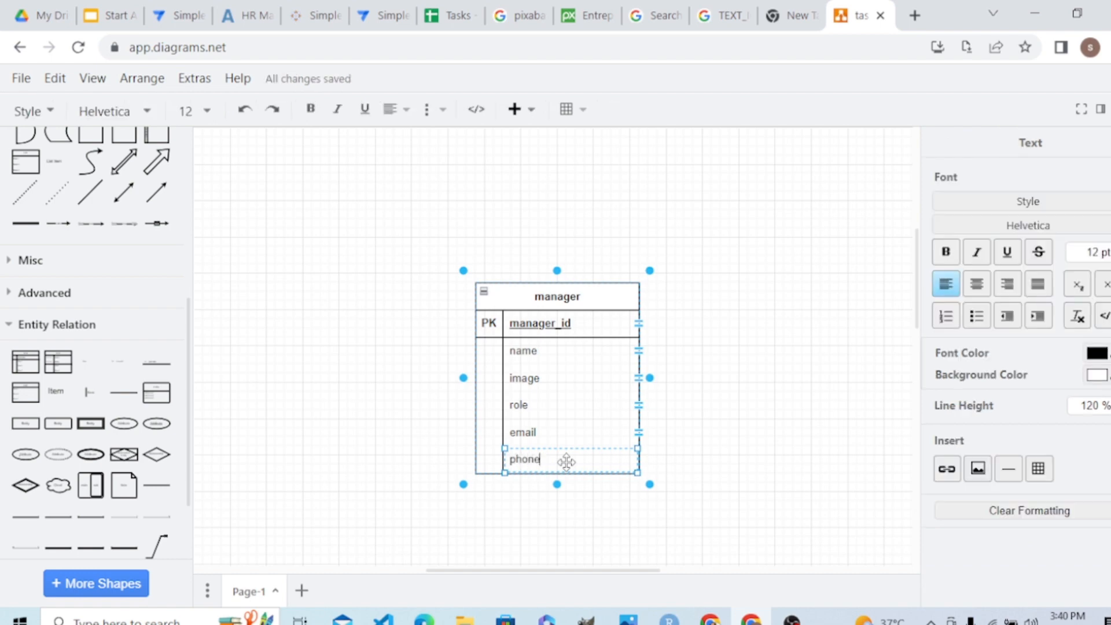
Add a row named "address" at the end of the manager table.
left_click(670, 462)
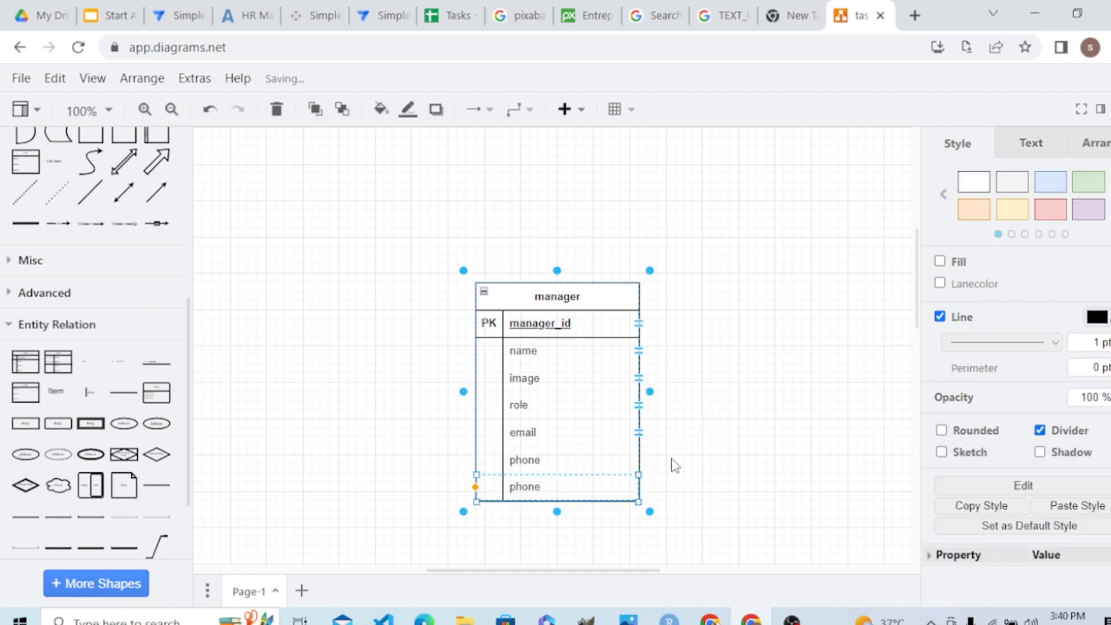
double_click(565, 490)
key("BackSpace")
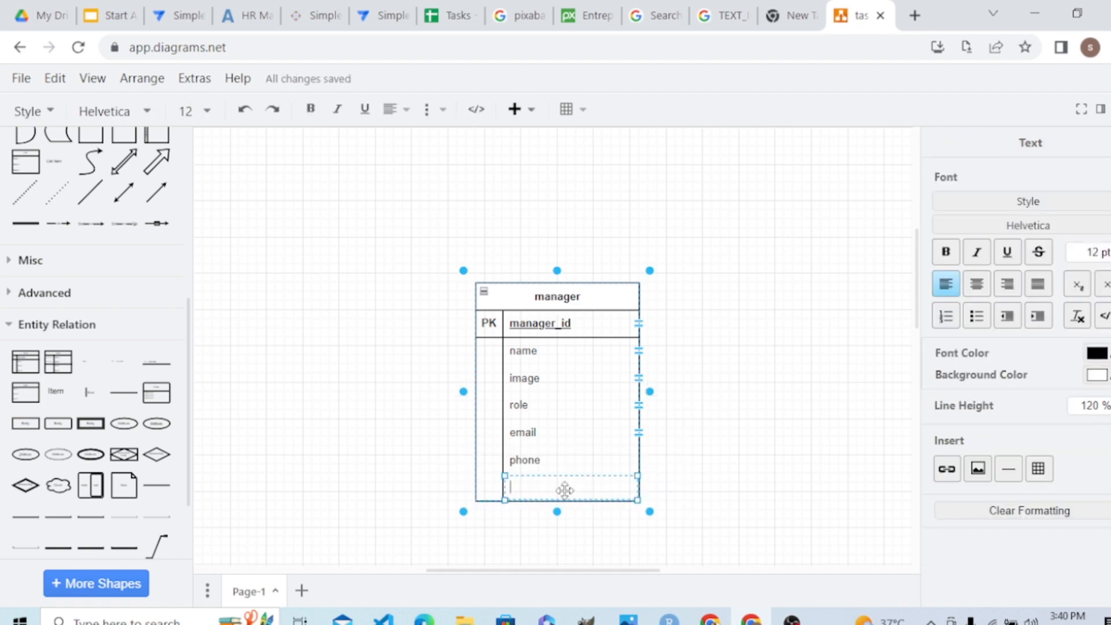
type("address")
left_click(705, 416)
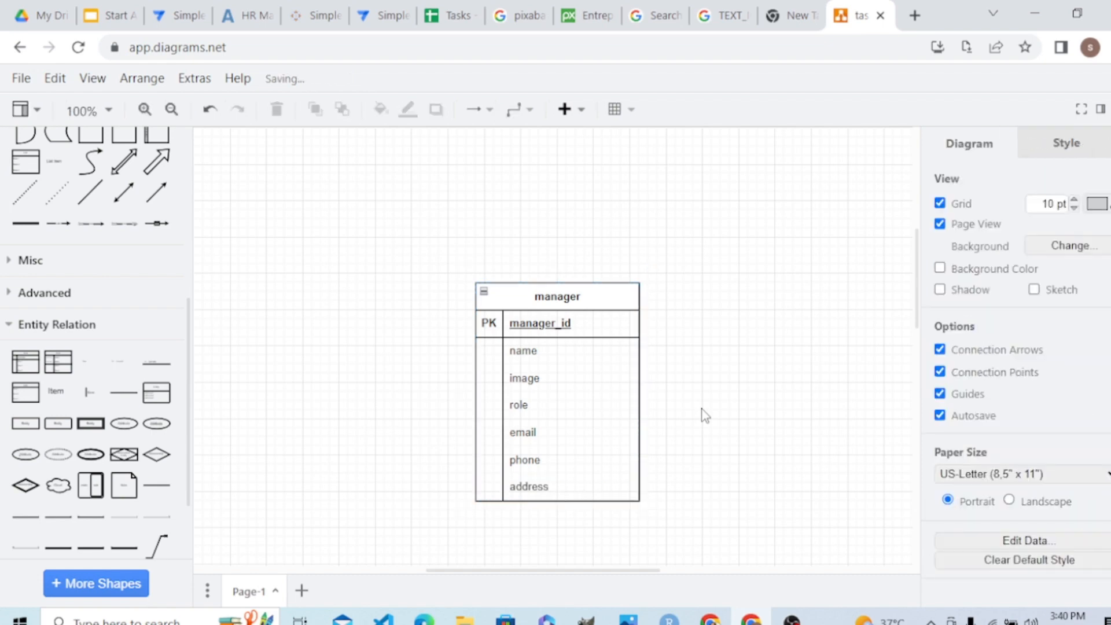
Move the manager table aside to make room and place a duplicate of it to its right.
left_click_drag(592, 300, 391, 292)
right_click(385, 298)
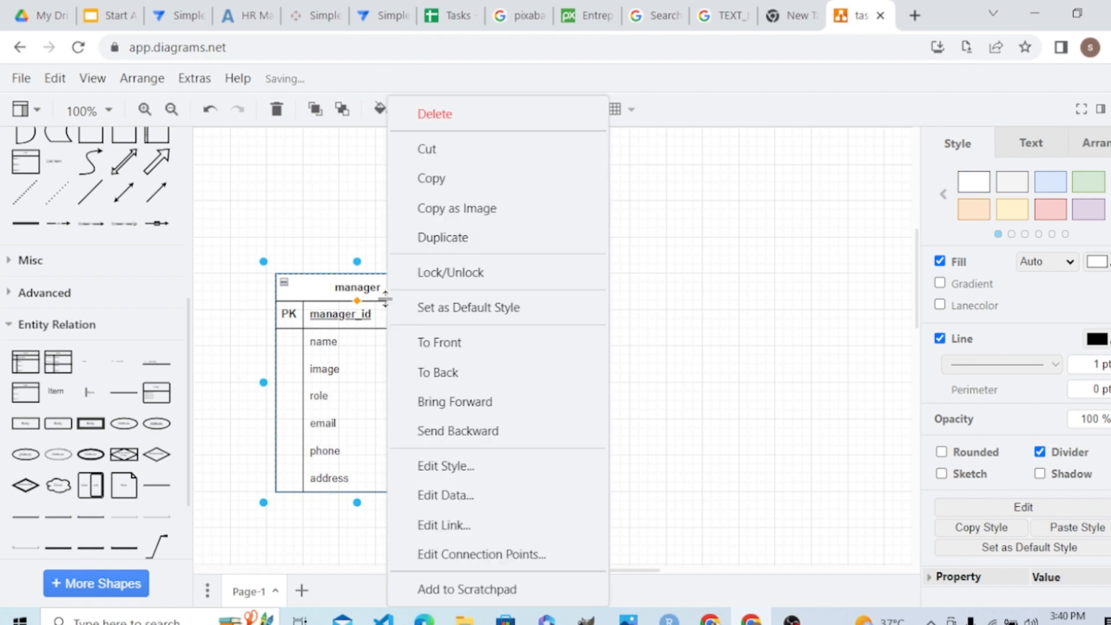
left_click(440, 238)
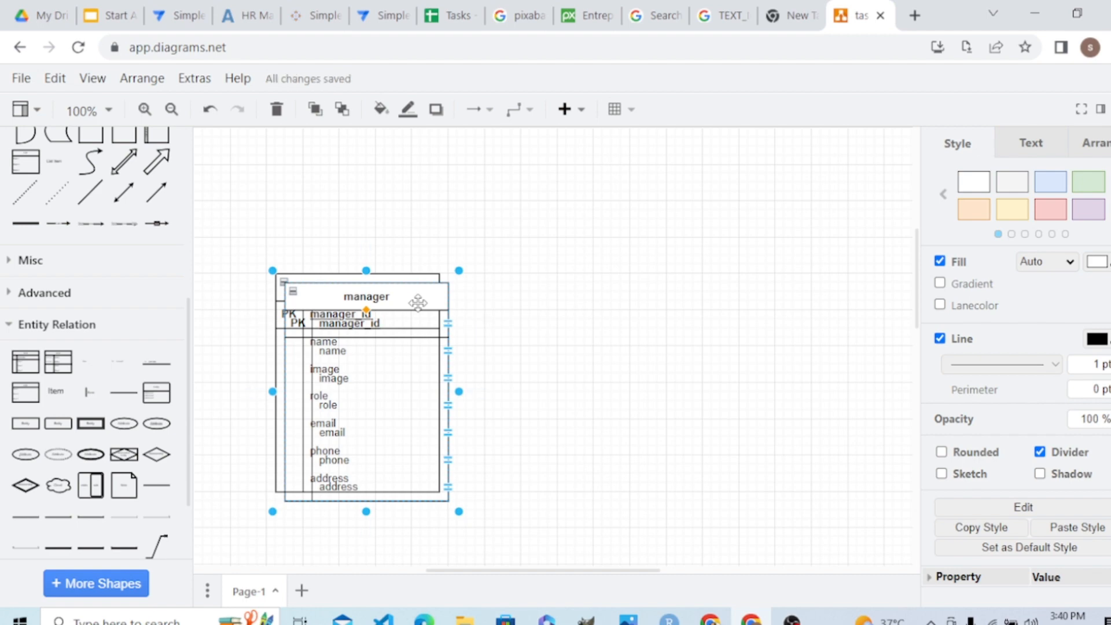
left_click_drag(418, 302, 616, 297)
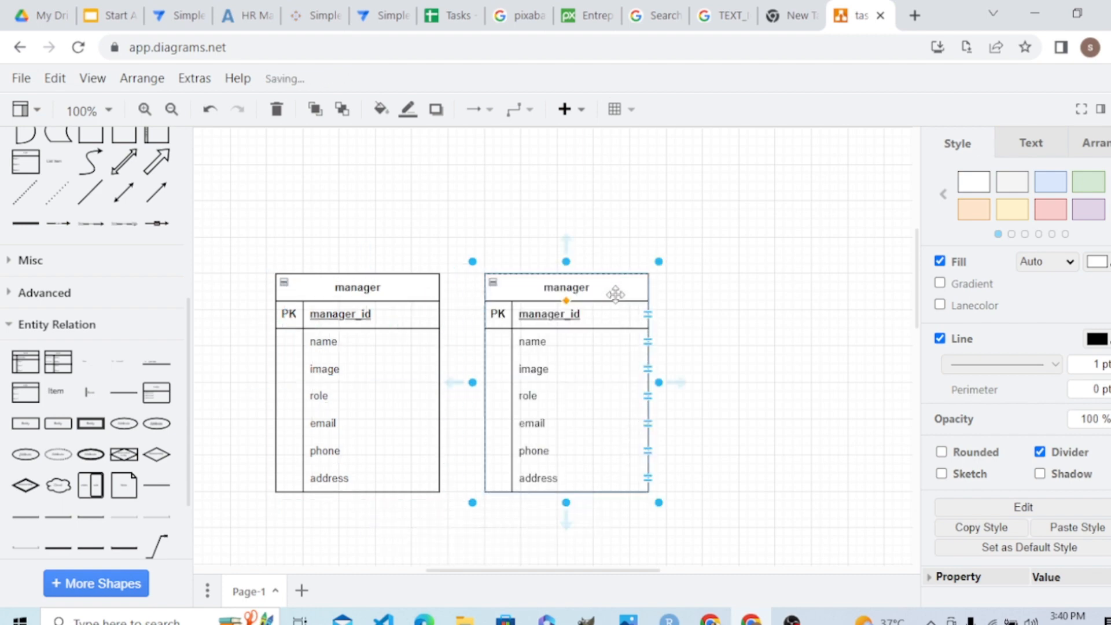
Change the duplicate table's title to "tasks" and its primary key field to "task_id".
double_click(596, 286)
key("BackSpace")
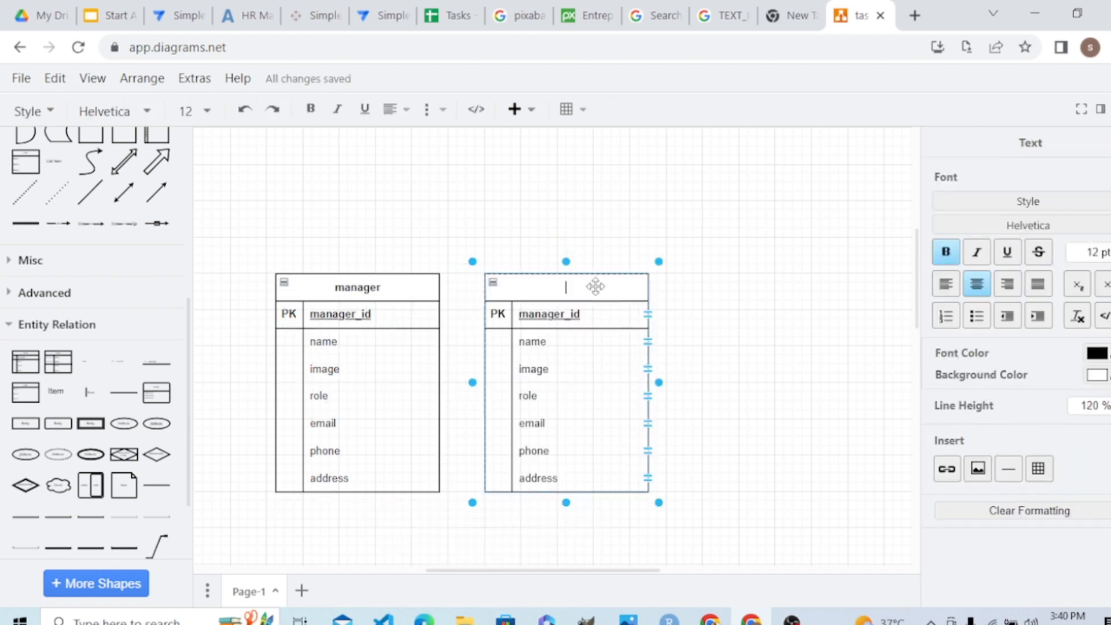
type("tasks")
left_click(595, 288)
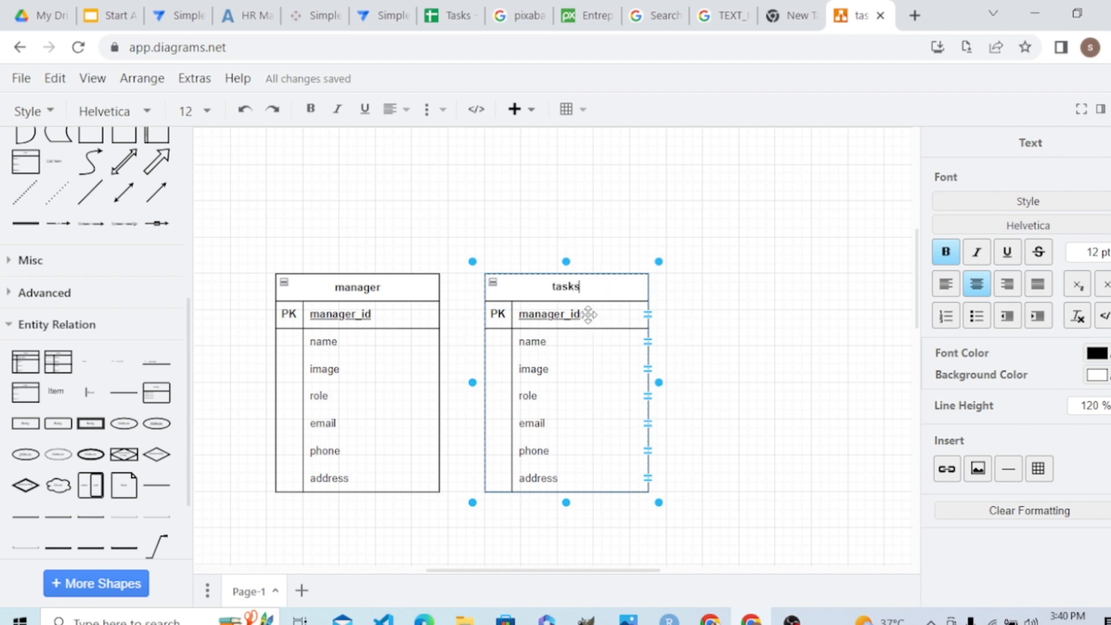
double_click(582, 313)
key("BackSpace")
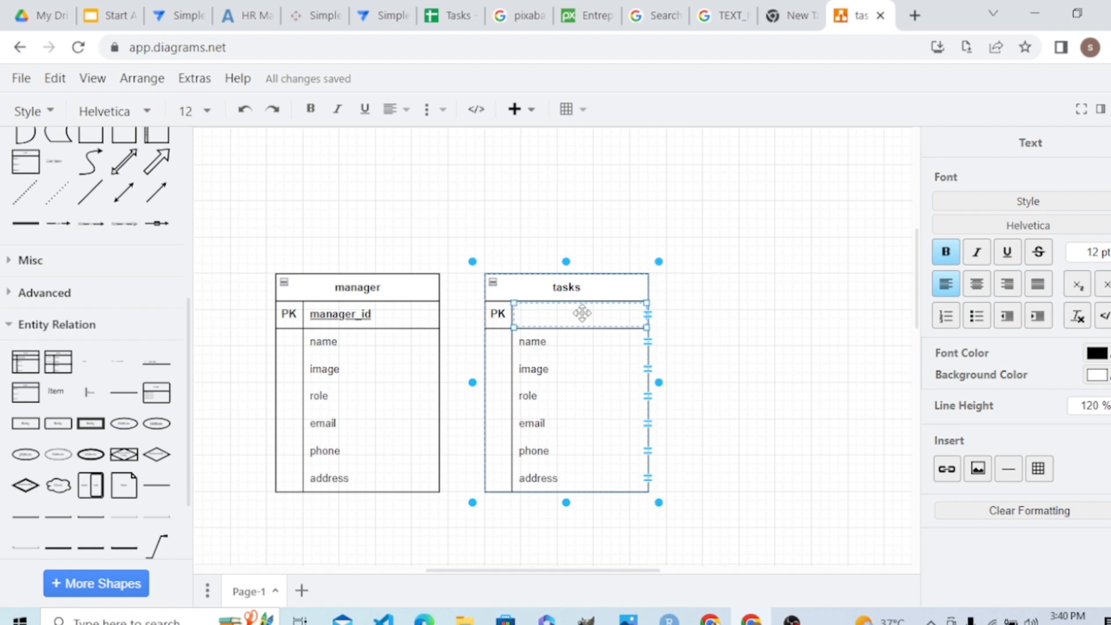
type("task_id")
Rename the tasks table's name and image rows to "task_description" and "assigned_to".
left_click(554, 347)
double_click(554, 346)
key("BackSpace")
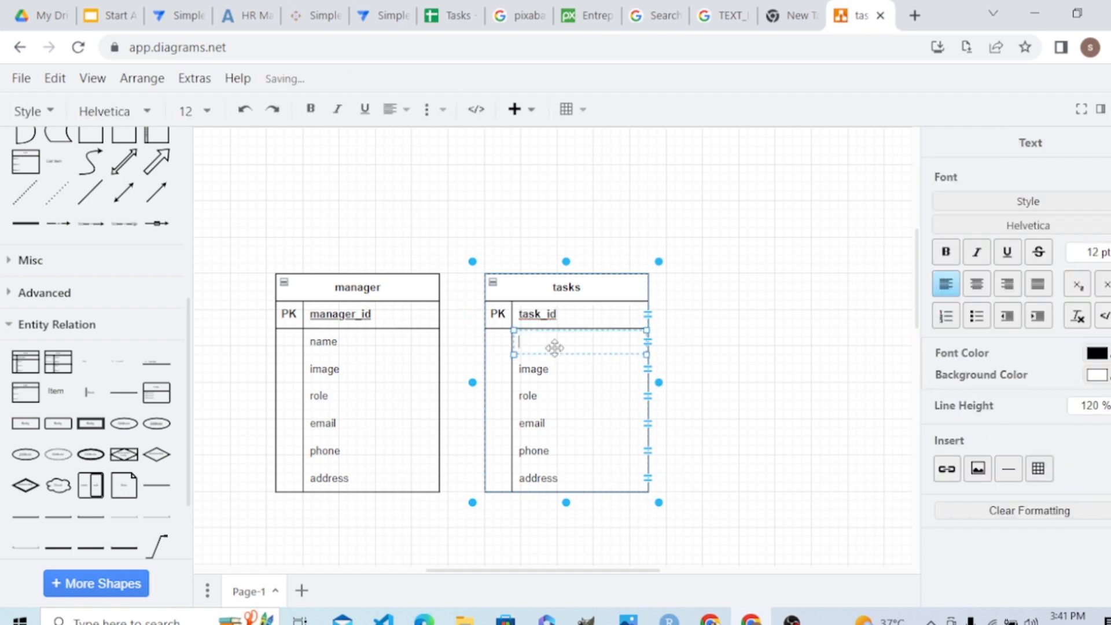
type("task_")
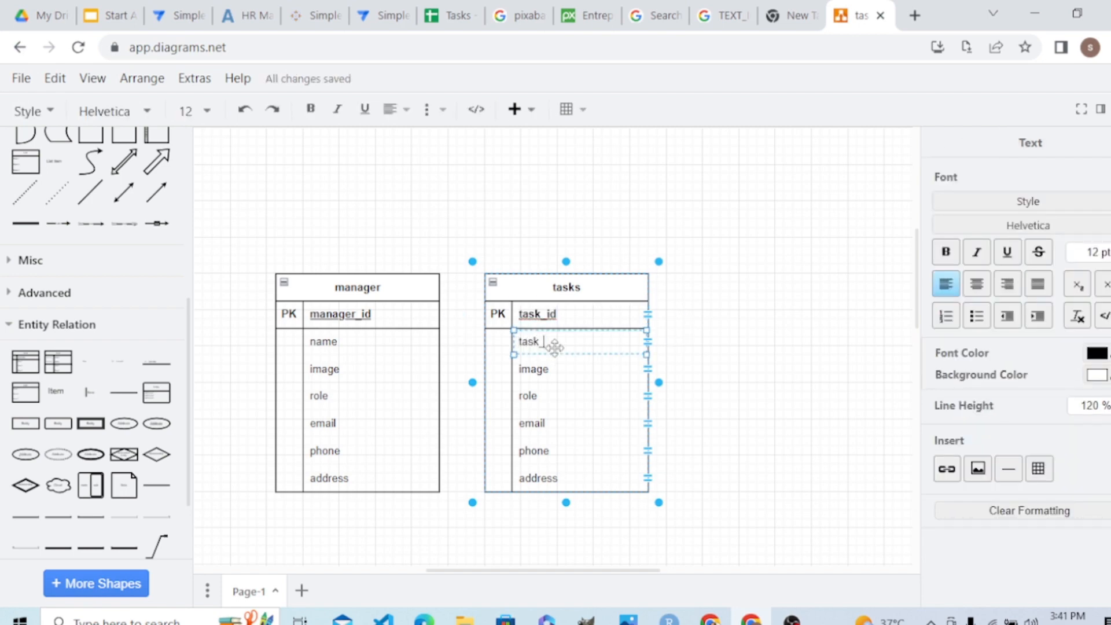
type("description")
double_click(559, 371)
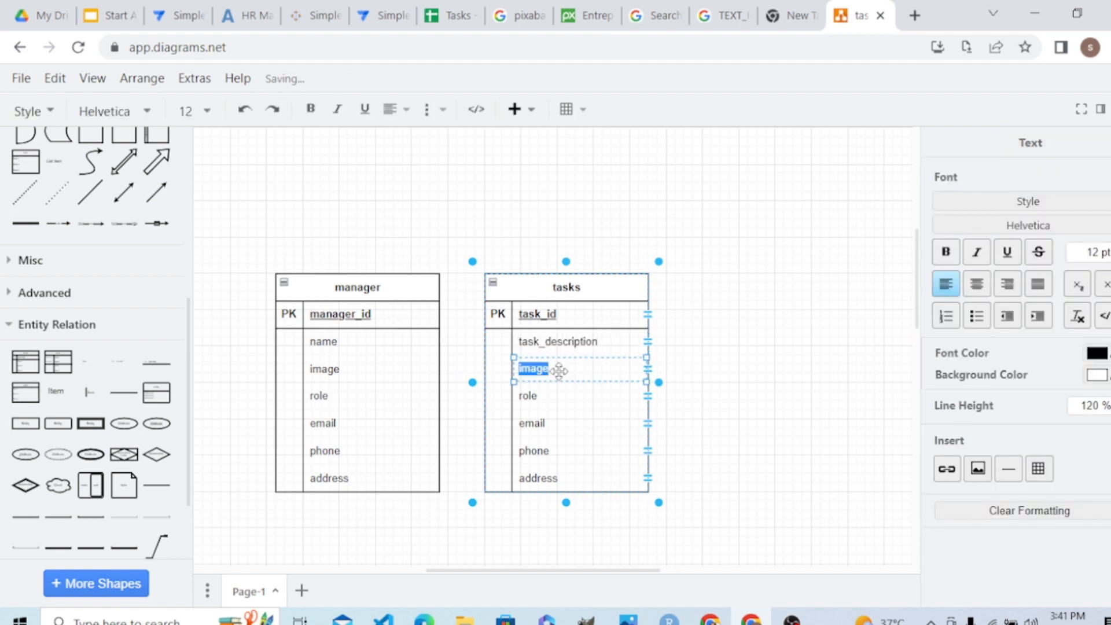
key("BackSpace")
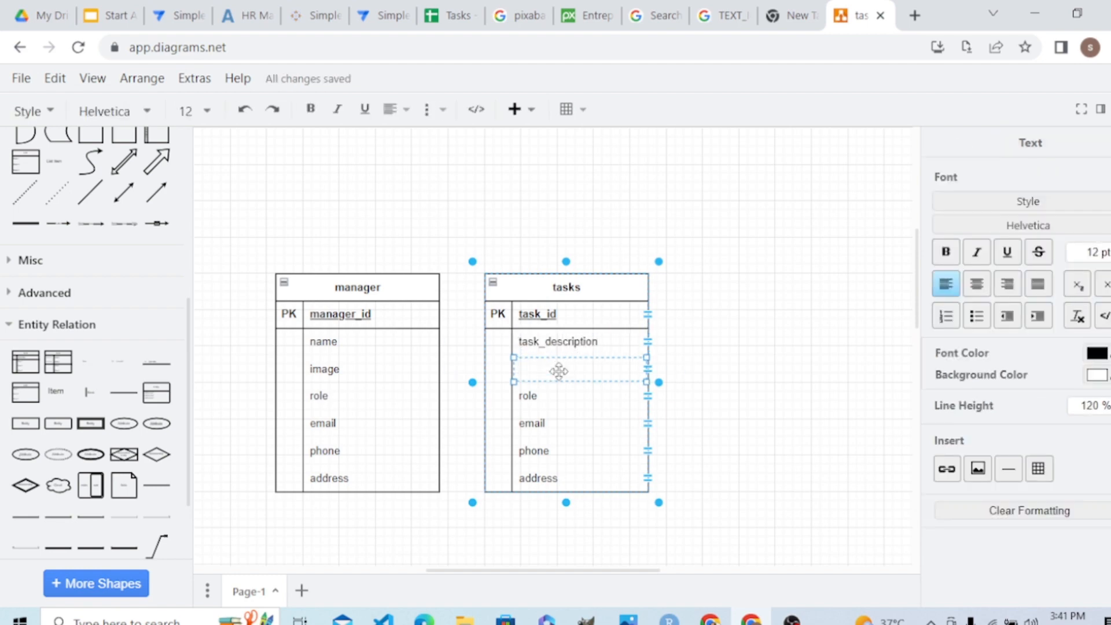
type("assigned_to")
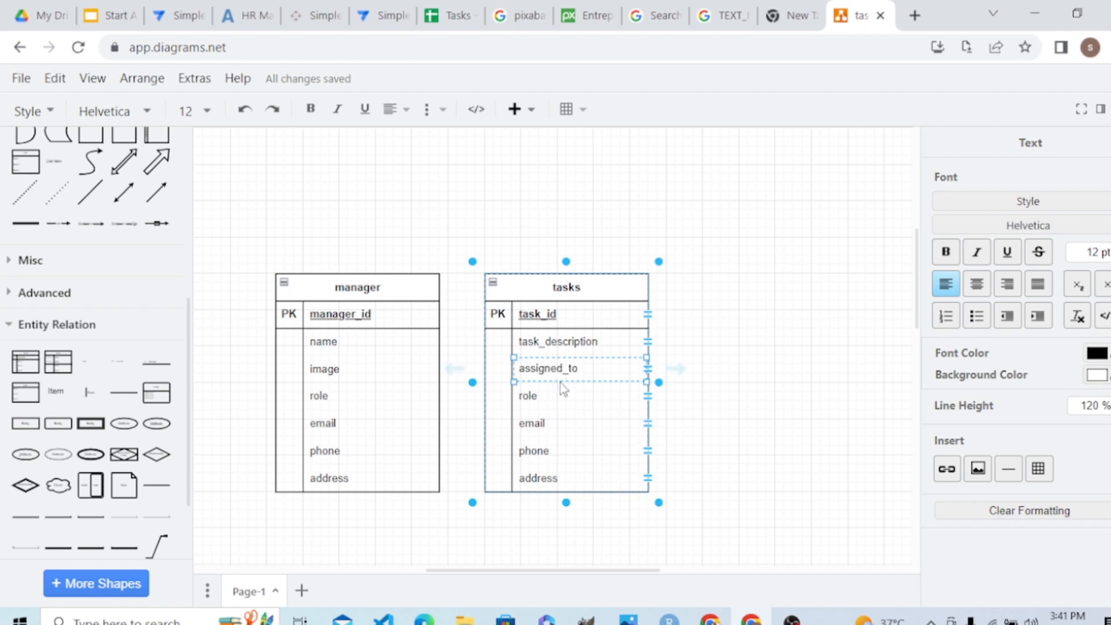
Rename the role row of the tasks table to "task_open".
left_click(560, 395)
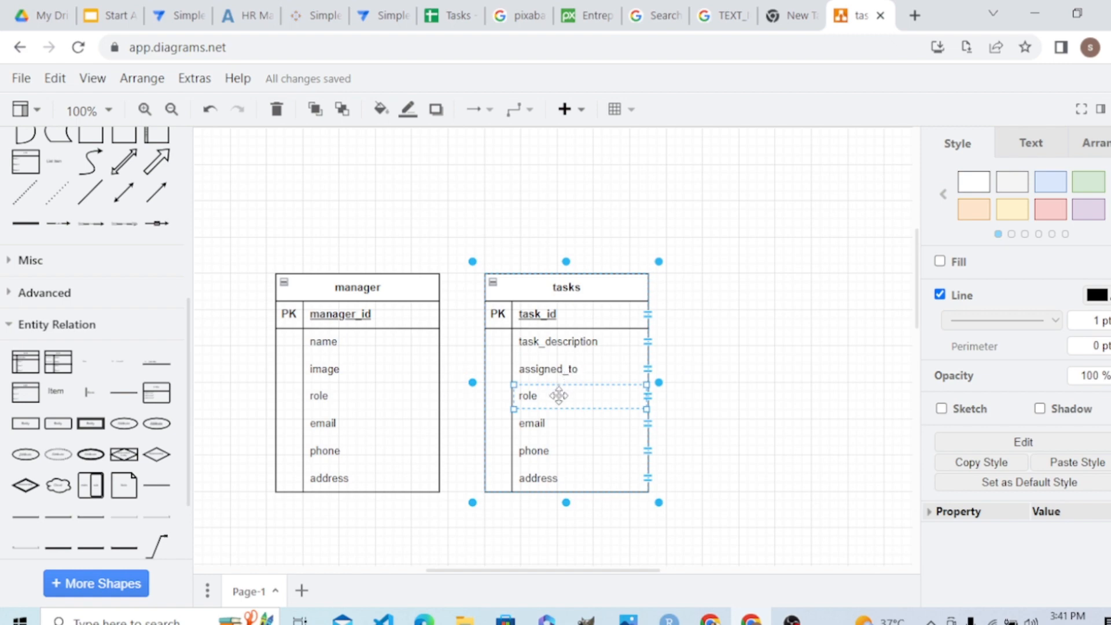
double_click(559, 395)
key("BackSpace")
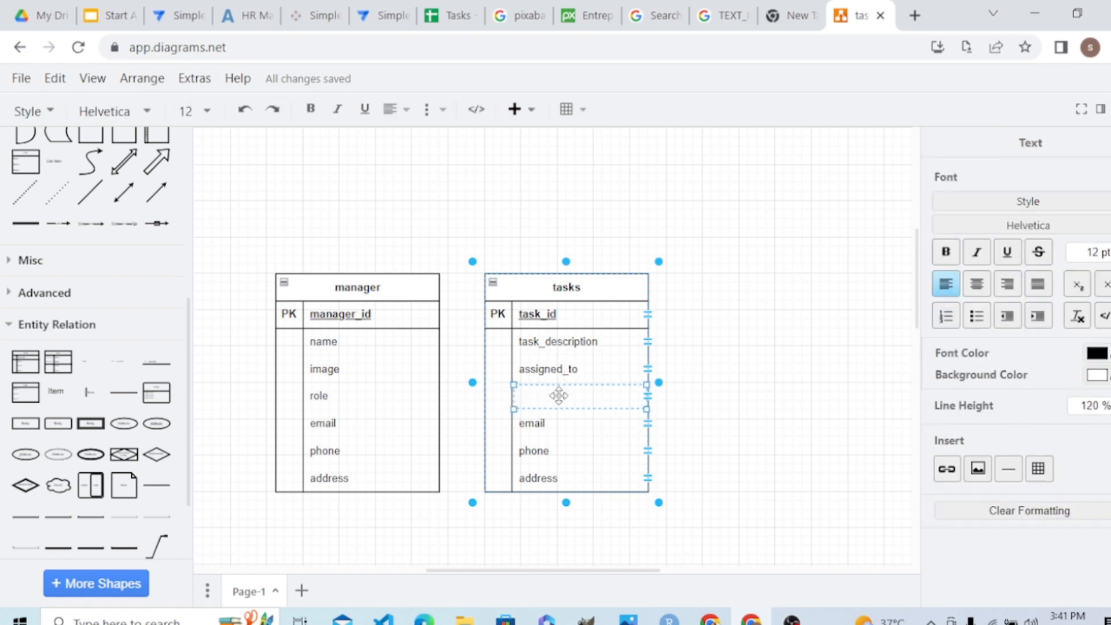
type("task")
type("_")
type("ow")
type("er")
Rename the email row of the tasks table to "date_time".
double_click(563, 424)
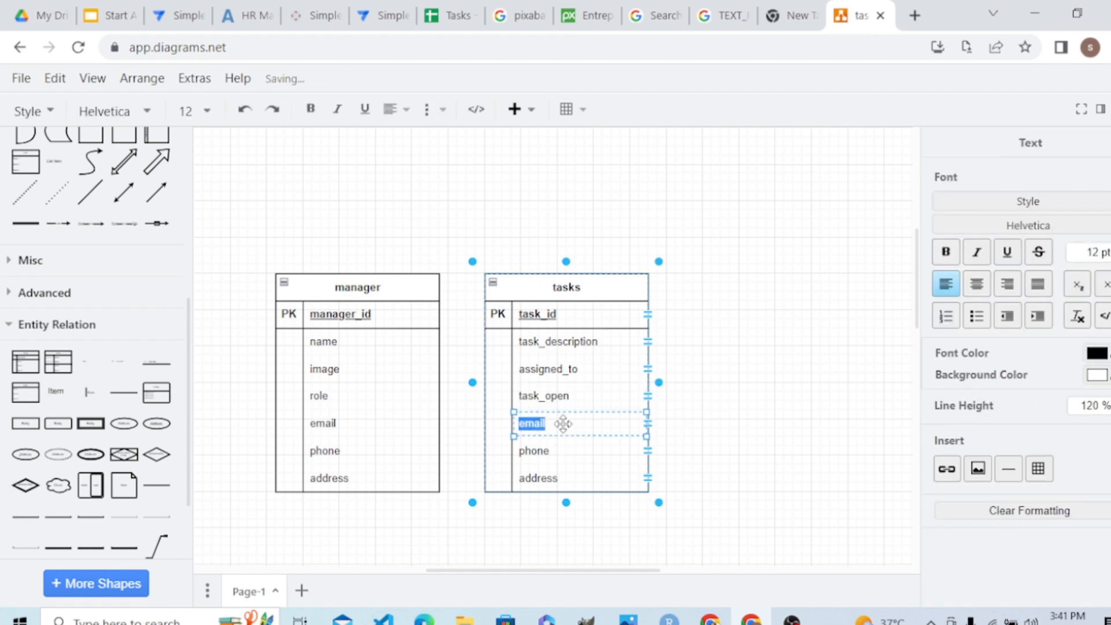
key("BackSpace")
type("das")
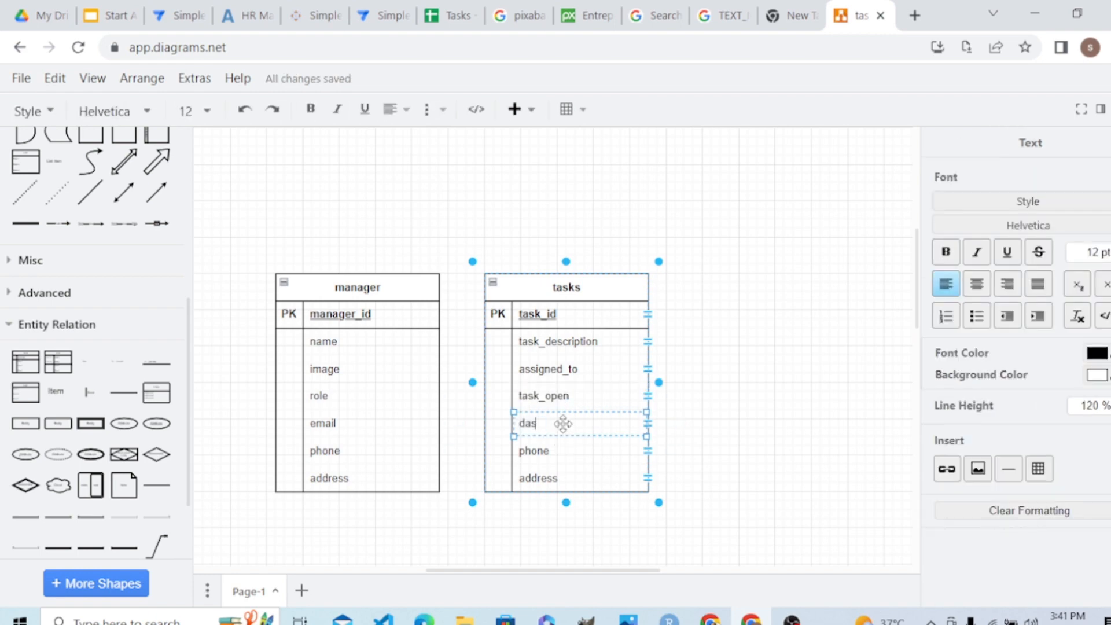
key("BackSpace")
type("te_f")
type("ime")
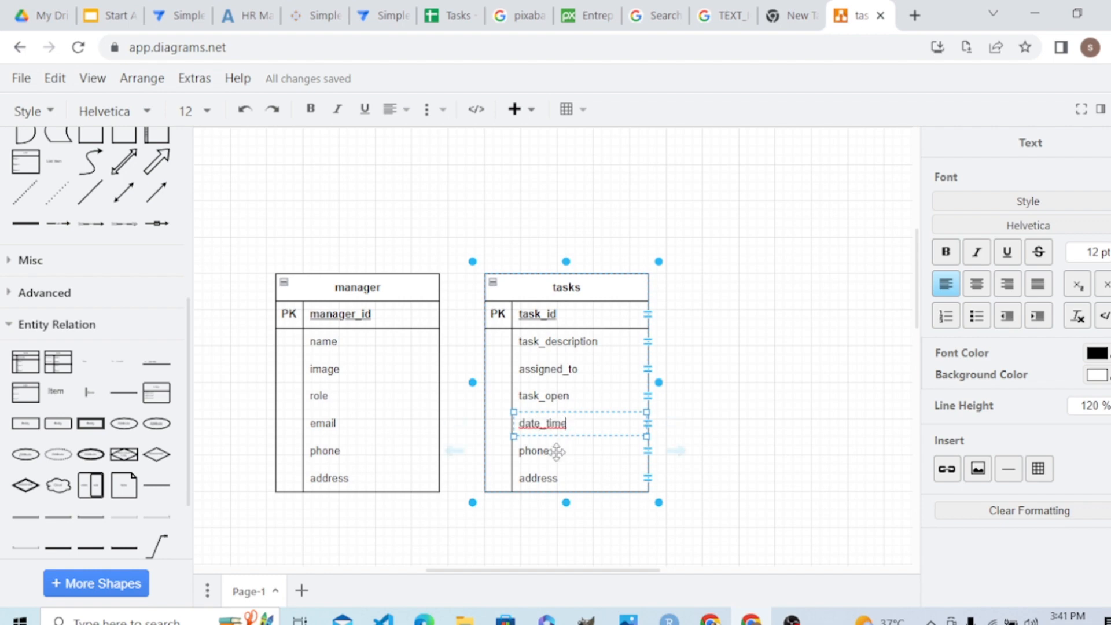
Rename the phone and address rows of the tasks table to "deadline" and "attachment".
double_click(557, 451)
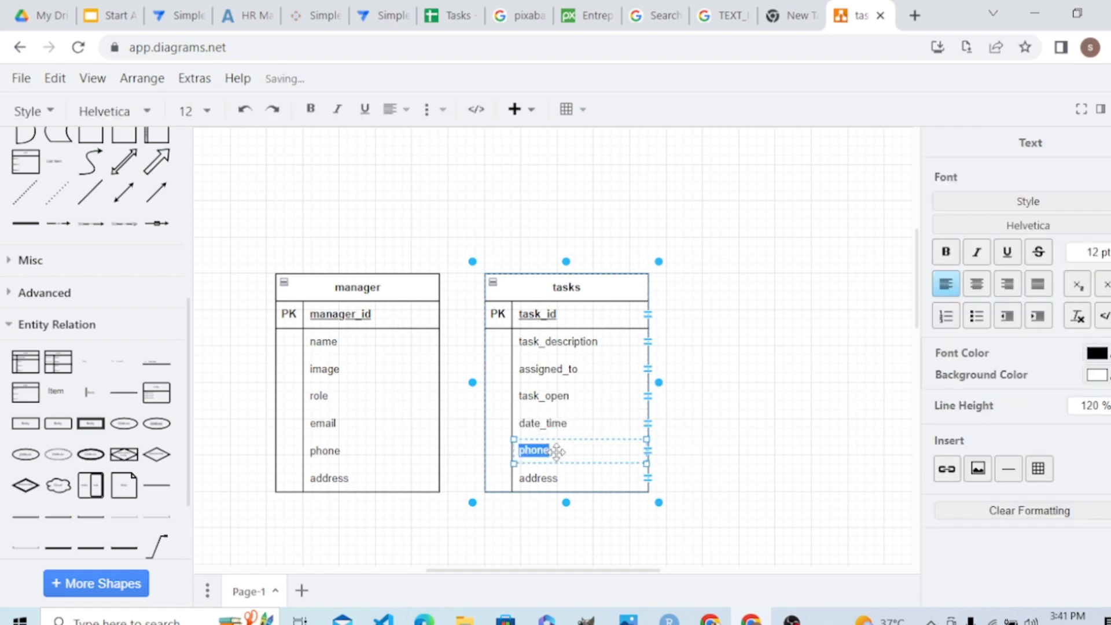
key("BackSpace")
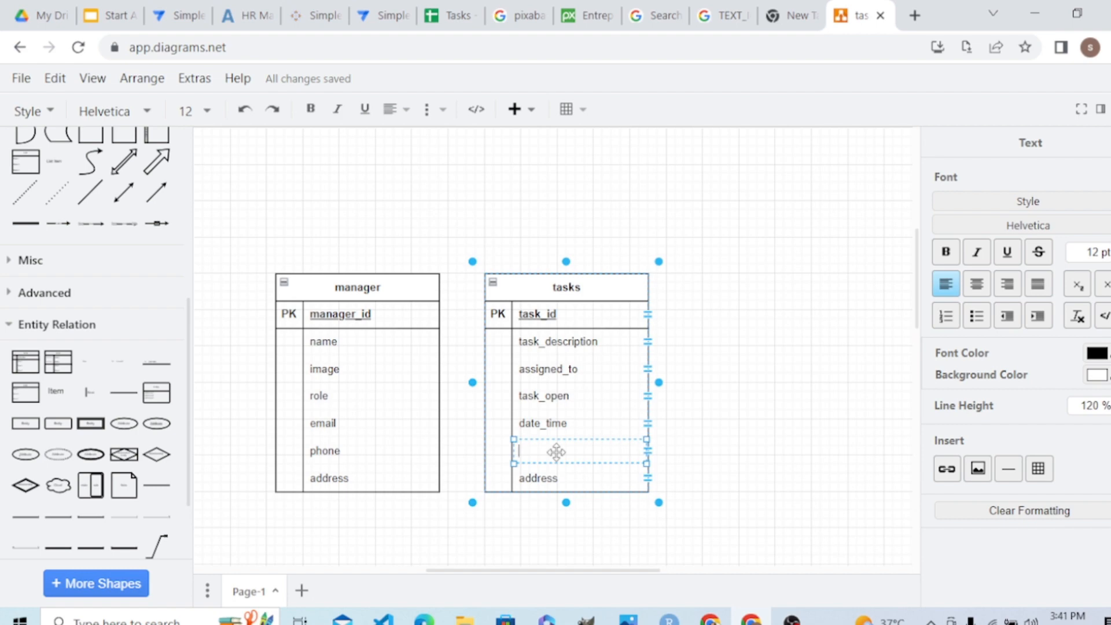
type("deadline")
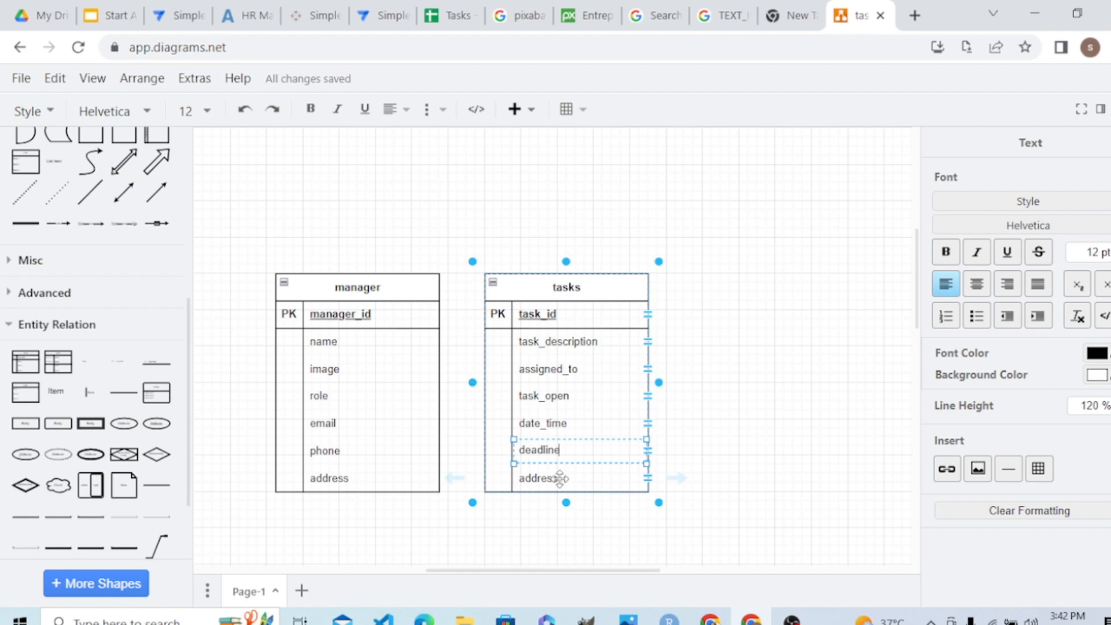
double_click(559, 478)
key("BackSpace")
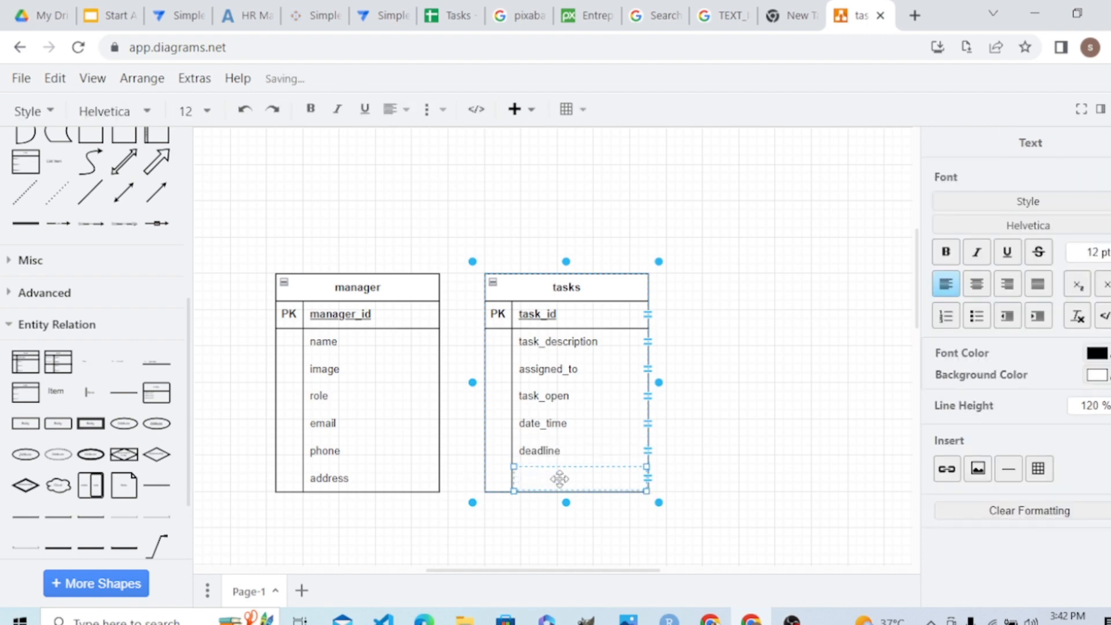
type("attachment")
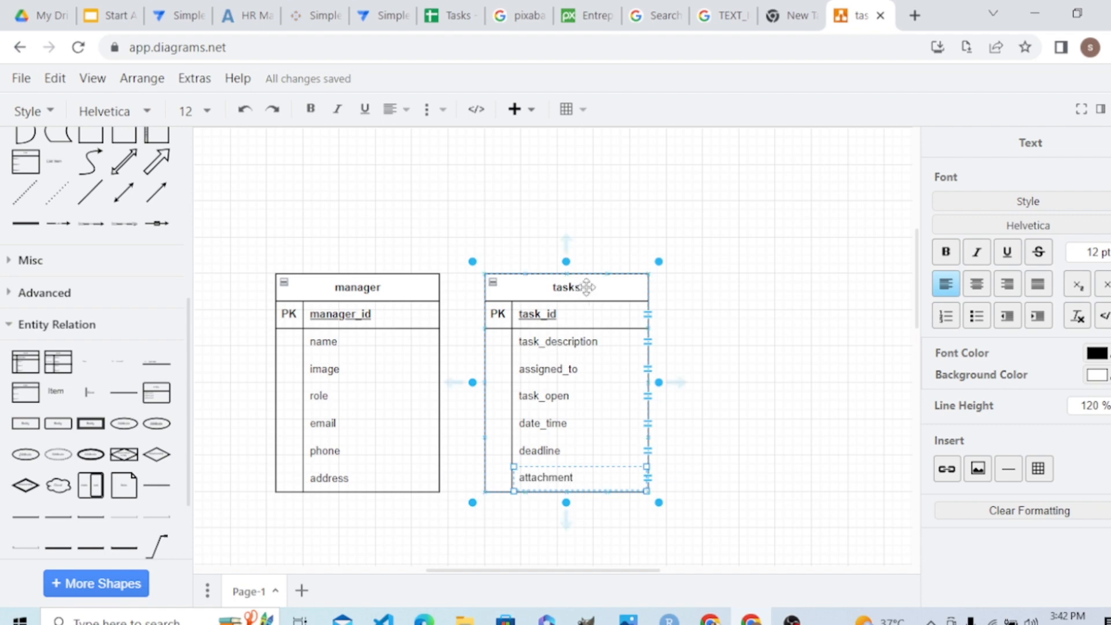
Move the tasks table farther from the manager table and connect its assigned_to row to the manager table's name row.
left_click_drag(597, 287, 661, 289)
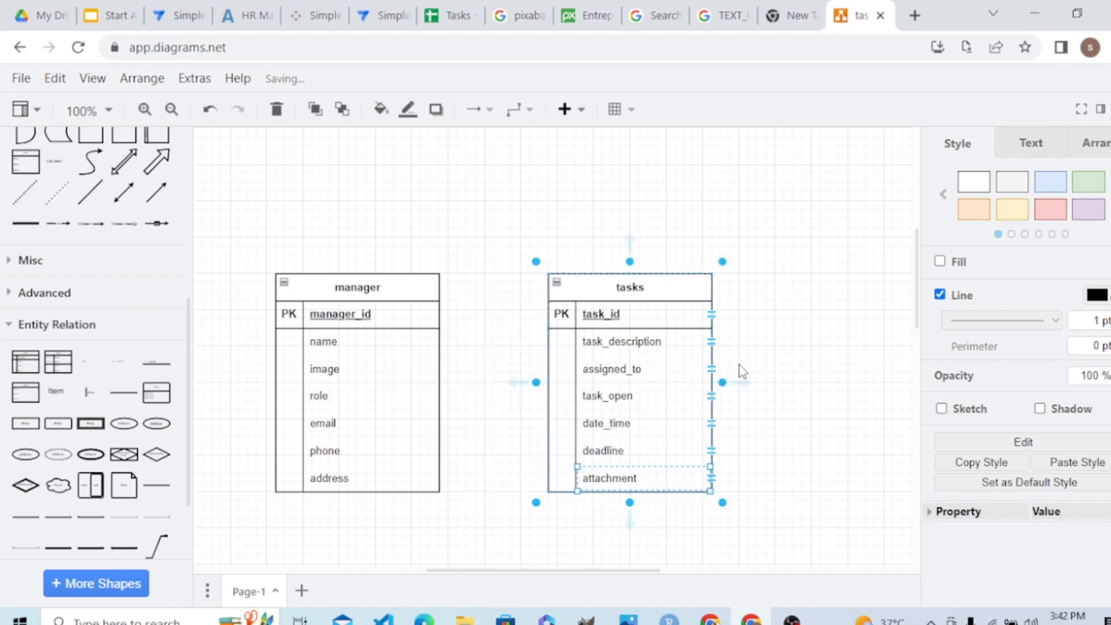
left_click(762, 383)
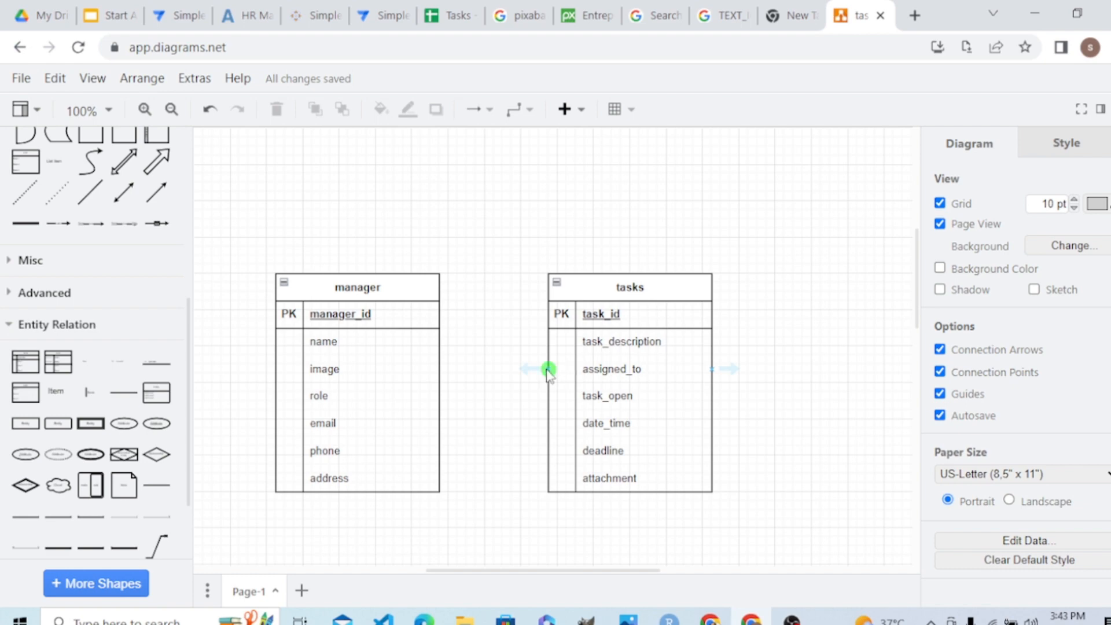
left_click_drag(548, 369, 440, 341)
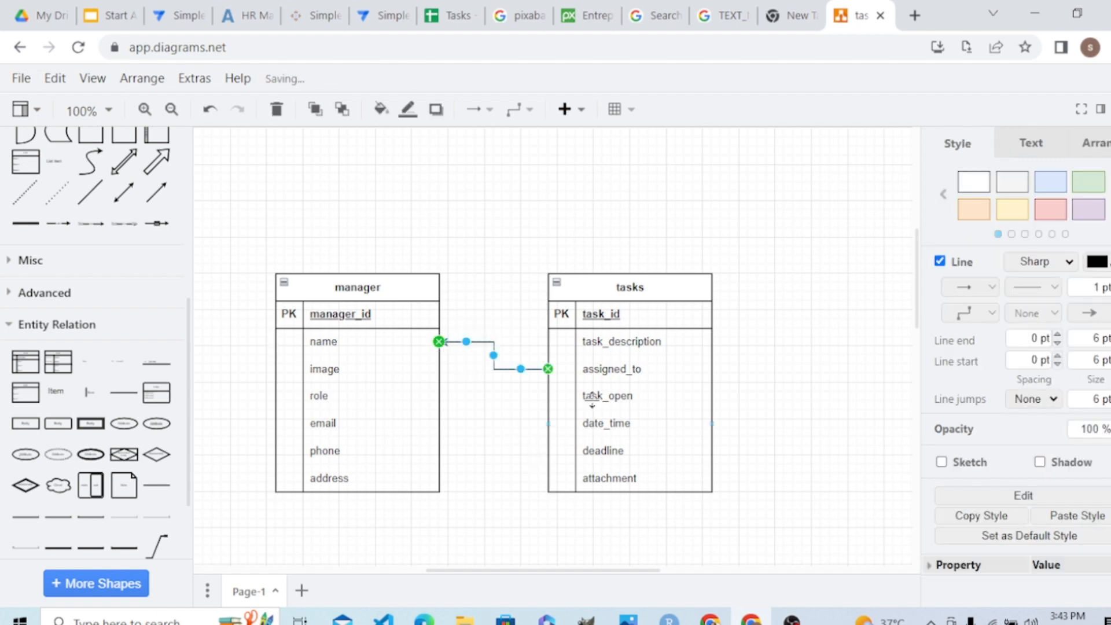